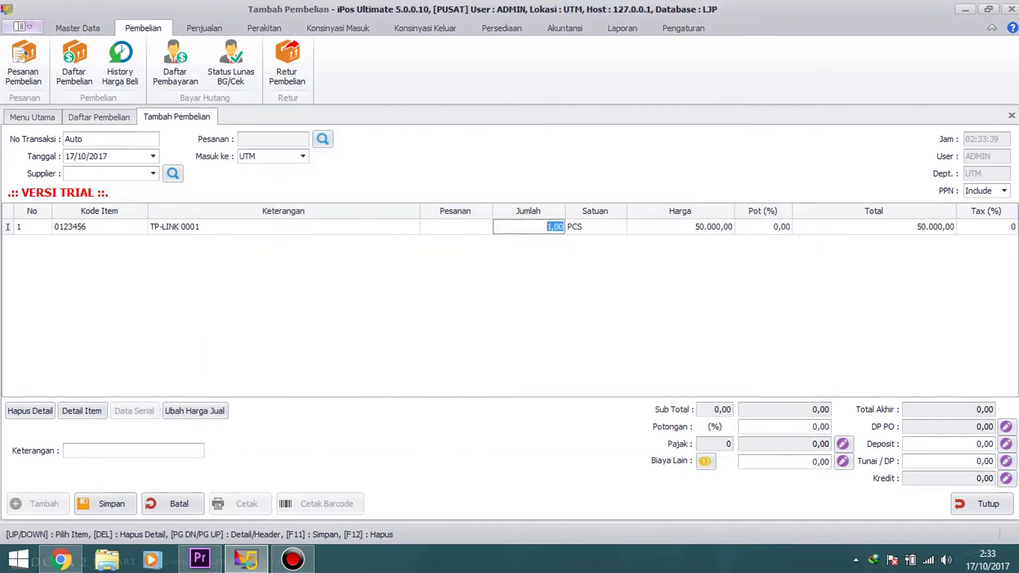
Set the TP-LINK 0001 line's quantity to 3 and accept the line.
type("3")
key("Return")
key("Return")
key("Return")
key("Return")
key("Return")
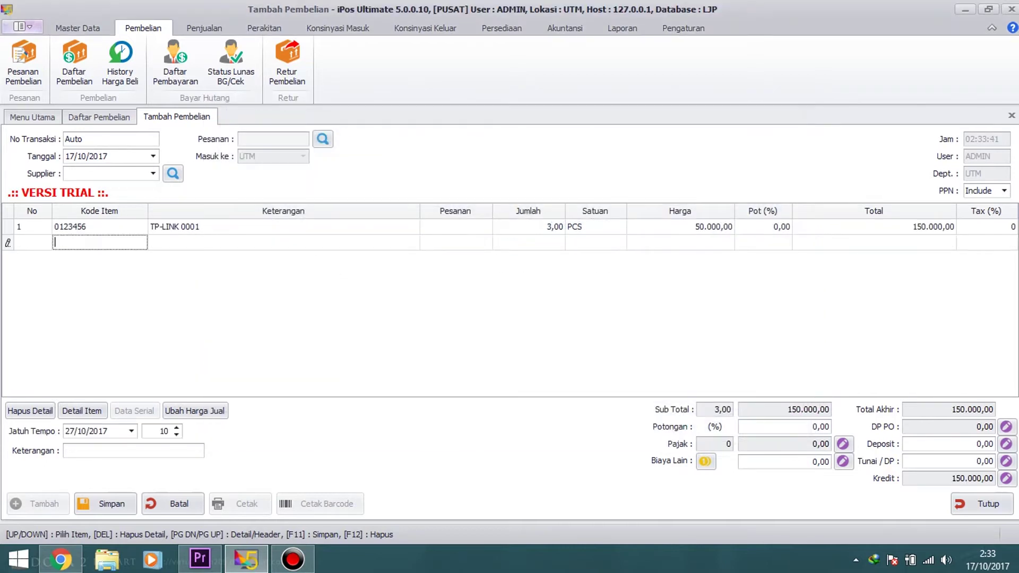
Look up a second item from the new purchase line by searching the item list for "selang".
type("se")
key("Return")
type("selang")
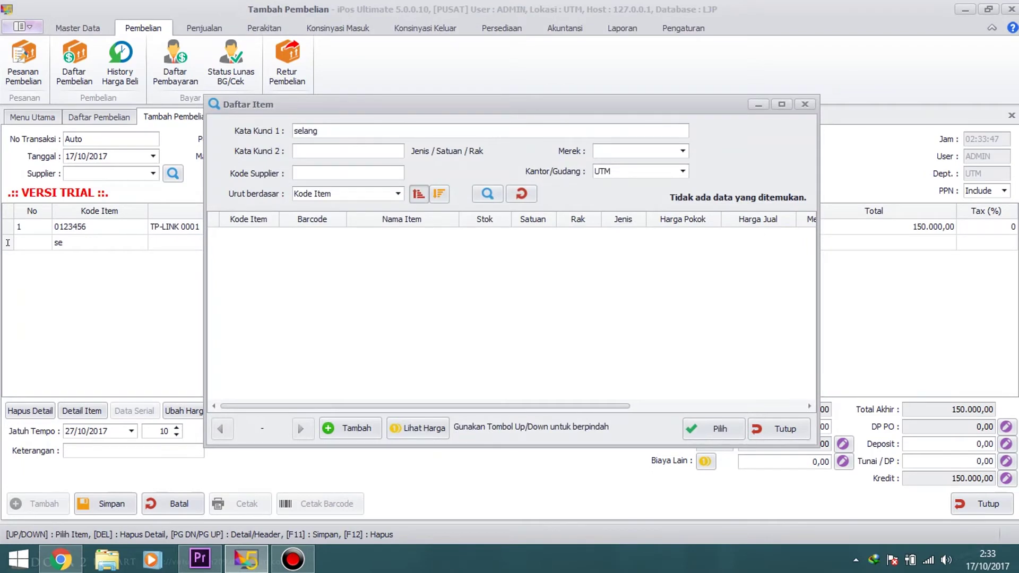
Start a new inventory item with code 0001, name Selang 1/2" and Jenis ALT.
left_click(351, 424)
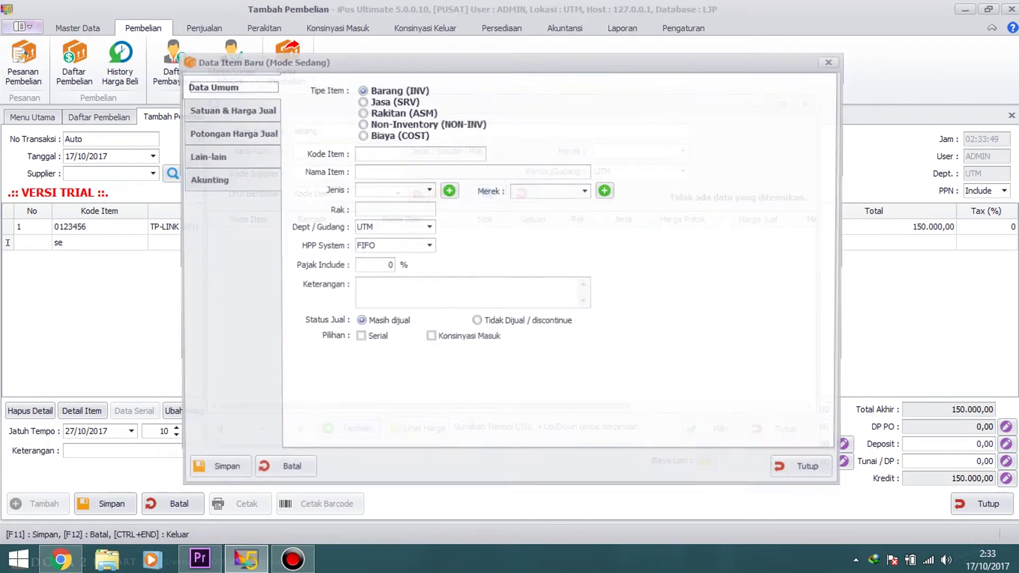
left_click(387, 154)
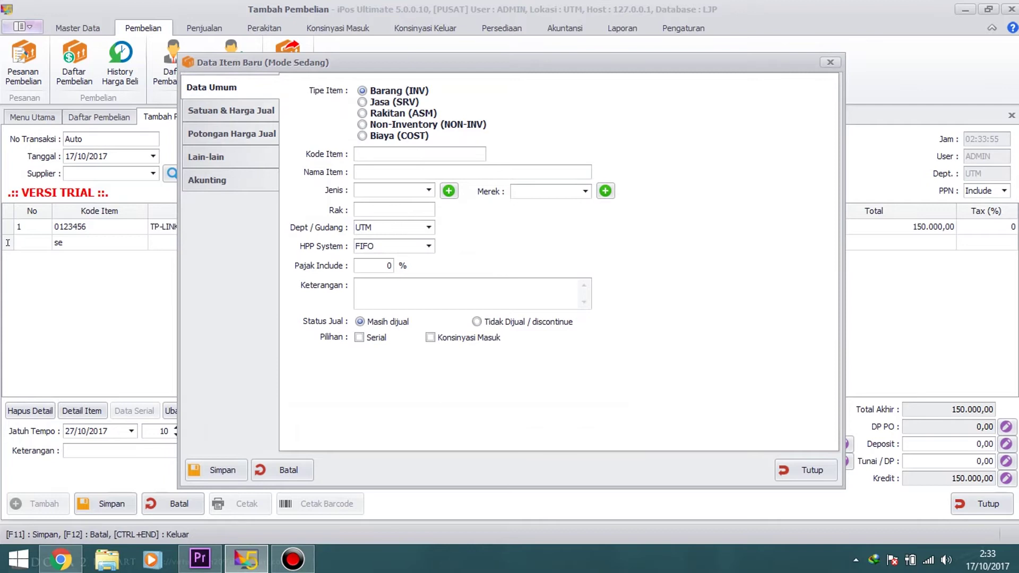
type("0001")
type("S")
type("elang ")
type("1/2")
type("\":")
key("BackSpace")
key("Tab")
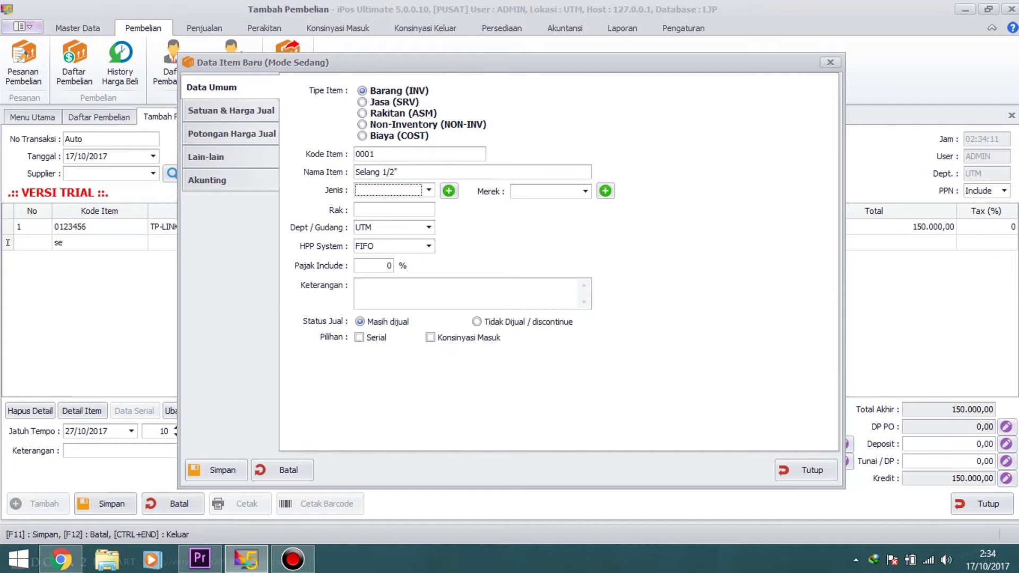
left_click(428, 191)
left_click(416, 204)
Set the new item's base unit to PCS and its cost price (Harga Pokok) to 18000.
left_click(269, 110)
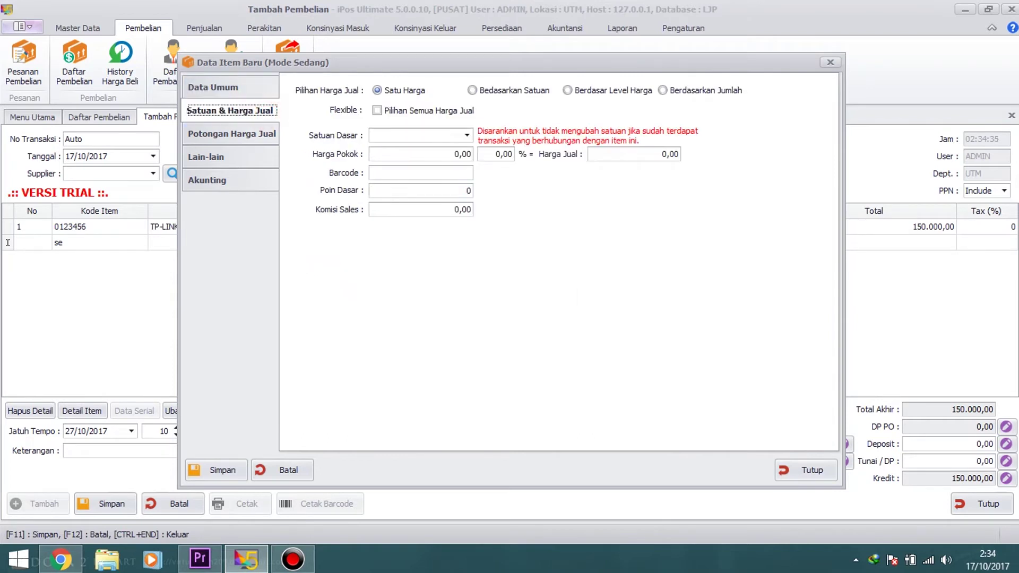
left_click(441, 136)
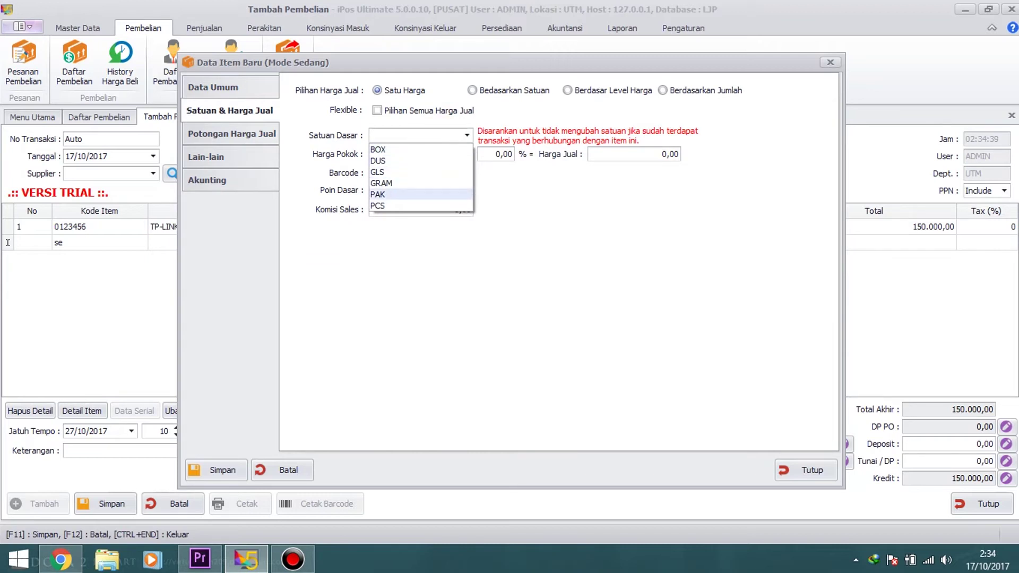
left_click(406, 205)
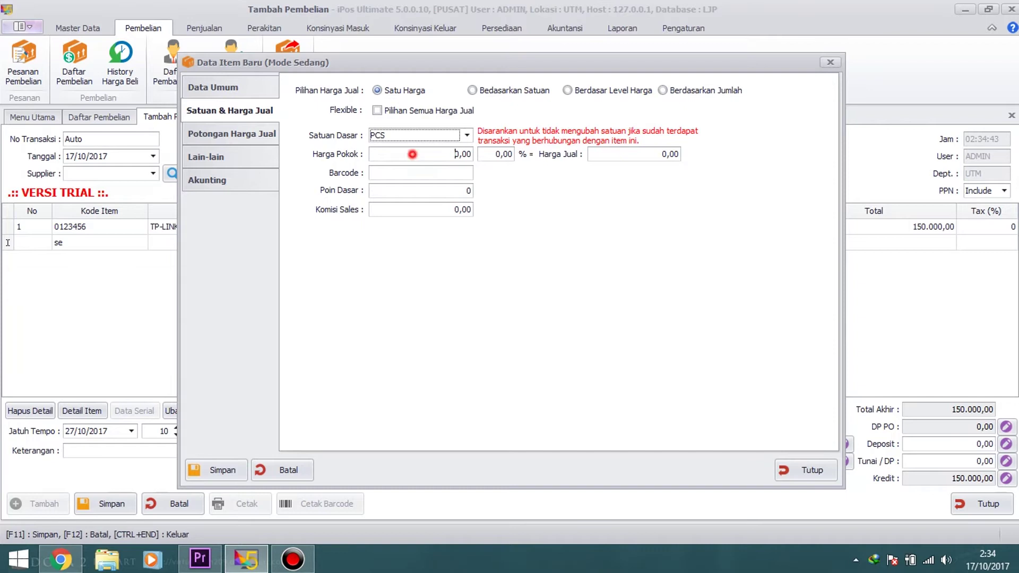
left_click(413, 154)
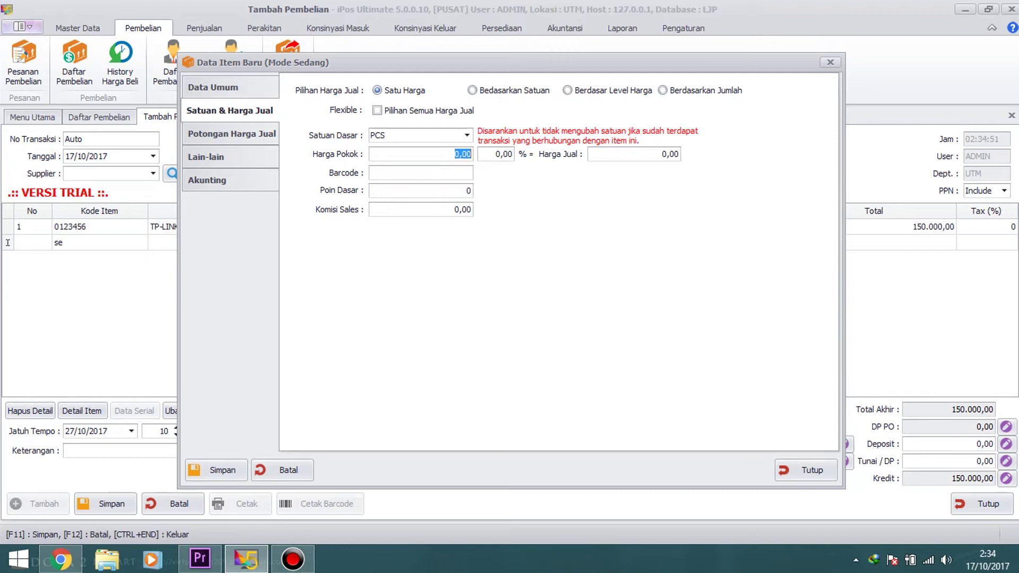
type("18000")
key("Tab")
key("Tab")
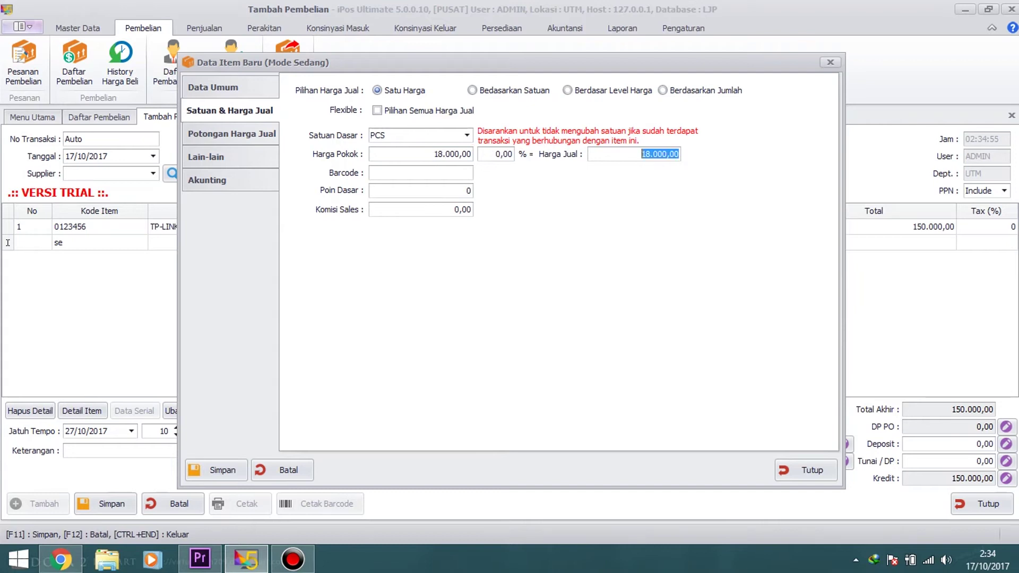
key("Tab")
Copy the item code 0001 into the new item's Barcode field and save the item.
left_click(243, 86)
left_click(390, 153)
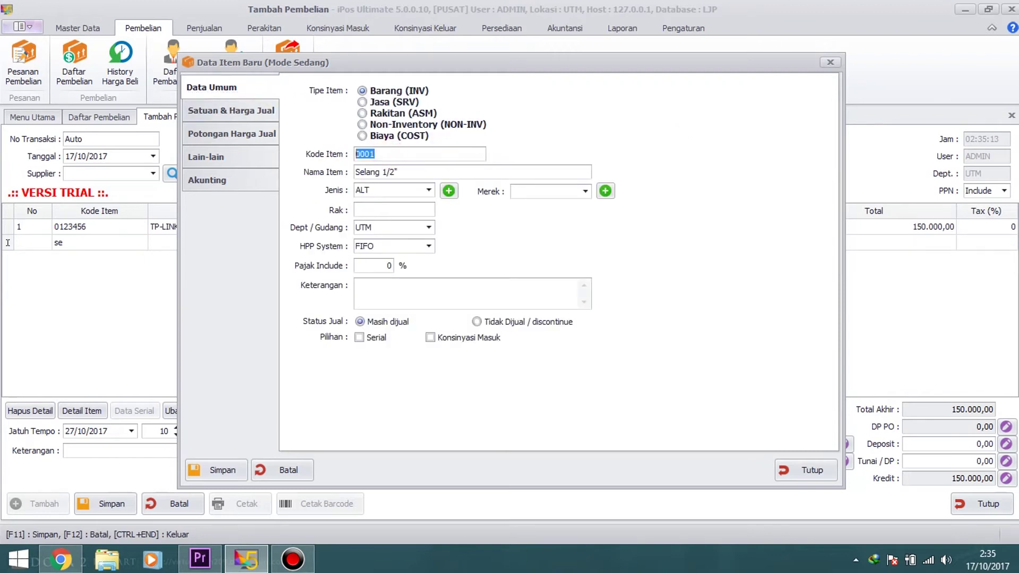
right_click(361, 153)
left_click(390, 200)
left_click(241, 110)
left_click(386, 173)
right_click(386, 171)
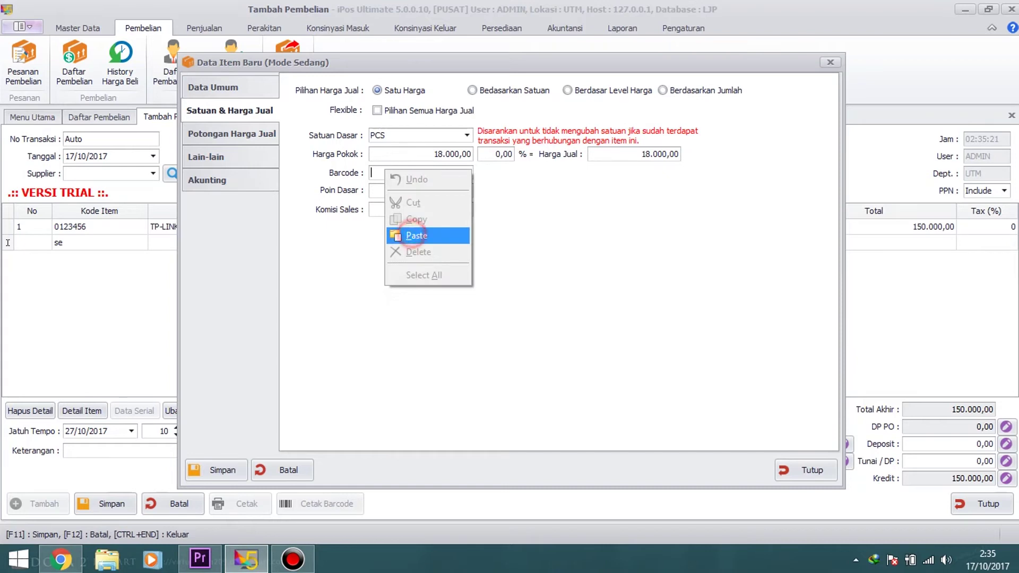
left_click(416, 235)
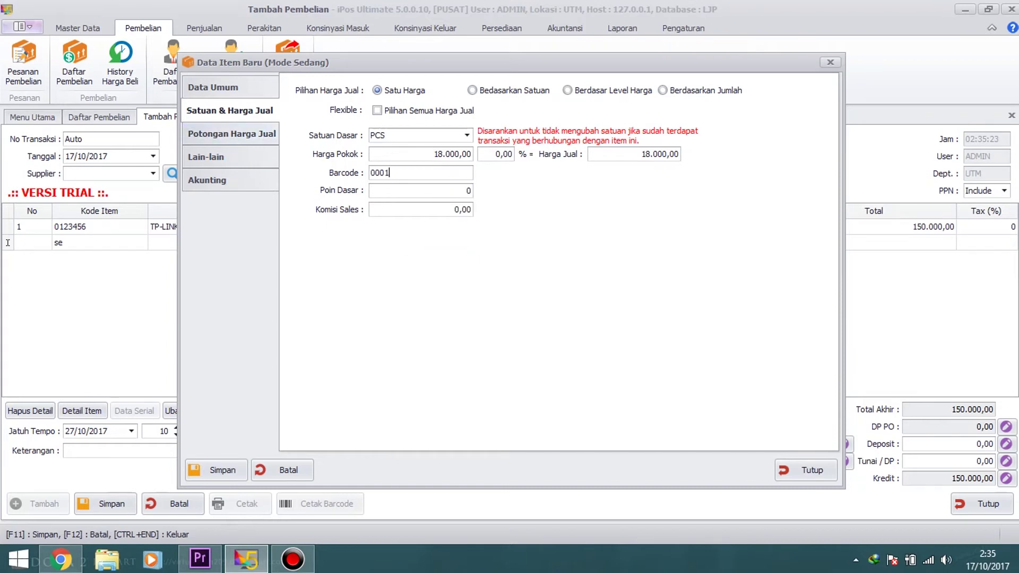
left_click(215, 470)
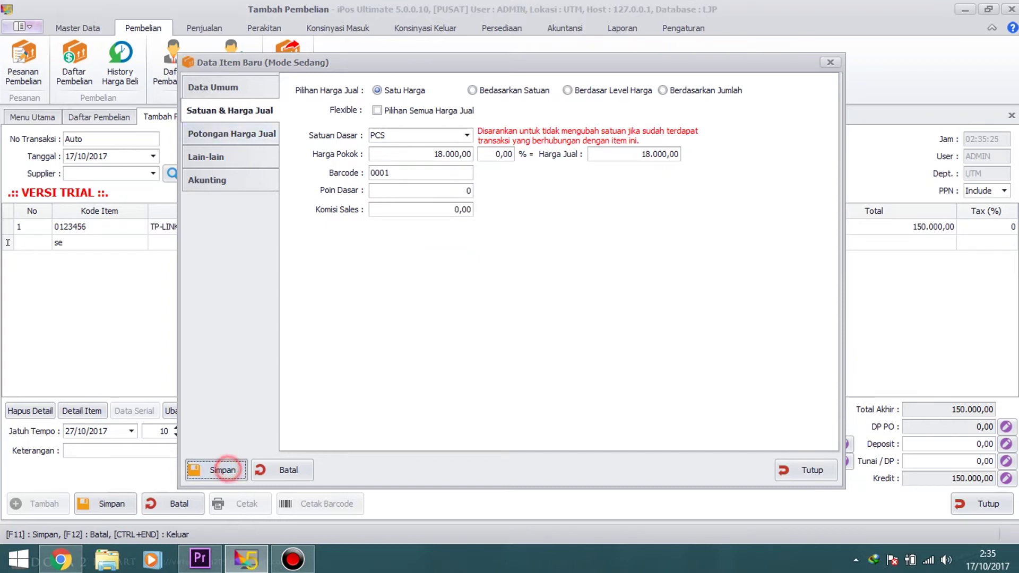
left_click(477, 347)
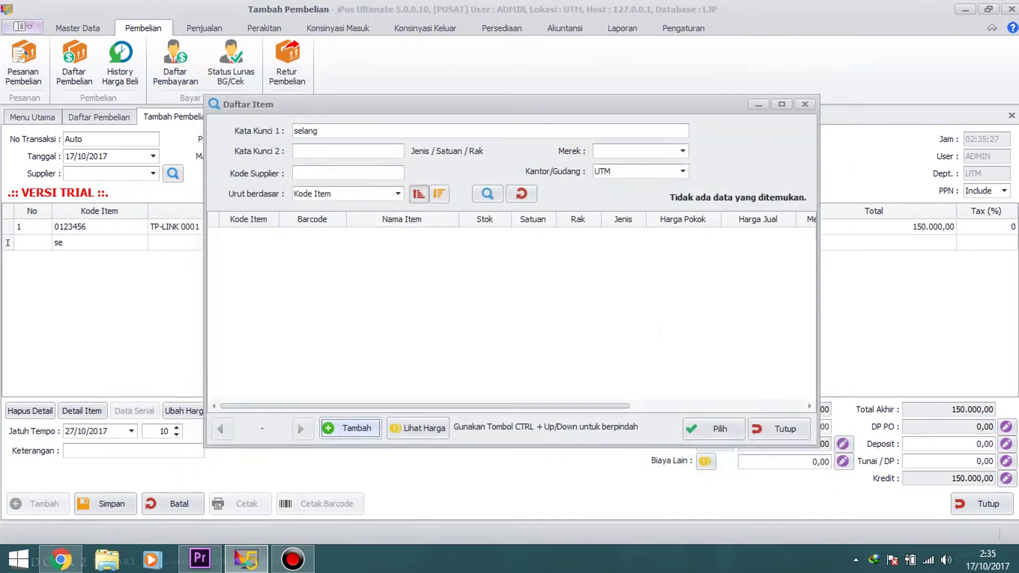
Repeat the "selang" search and add Selang 1/2" to the purchase with a quantity of 12.
left_click(343, 131)
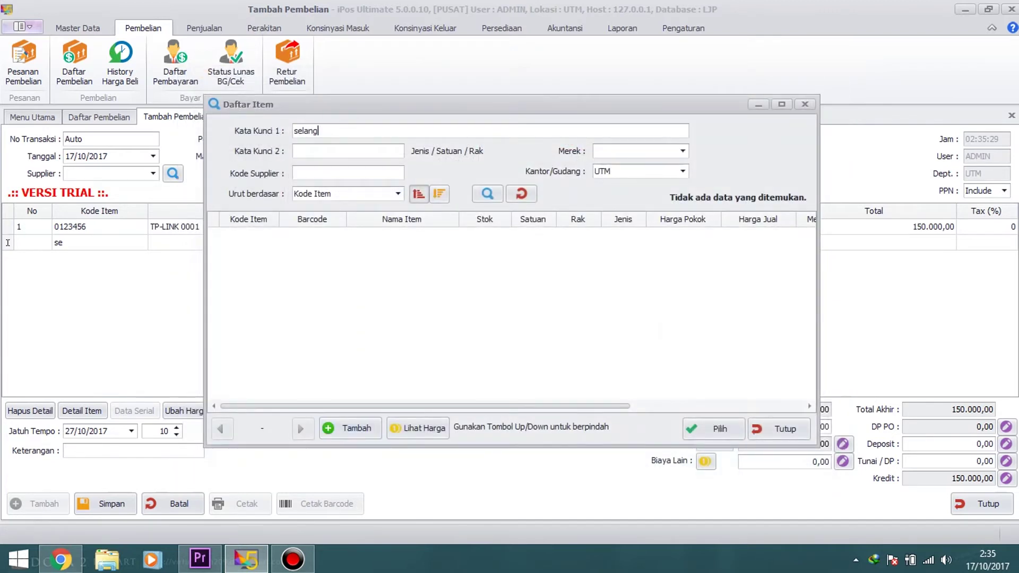
key("Return")
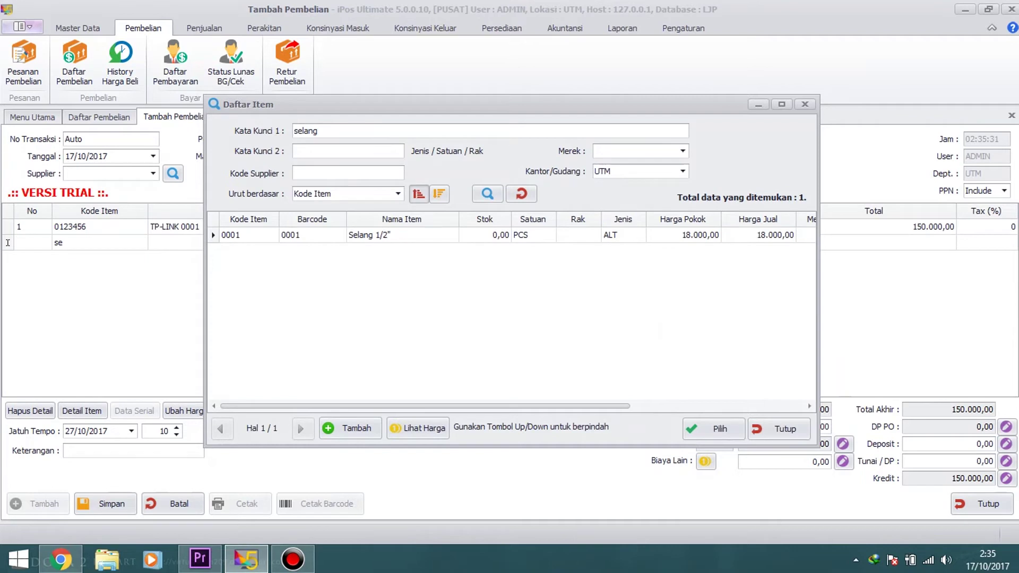
double_click(409, 234)
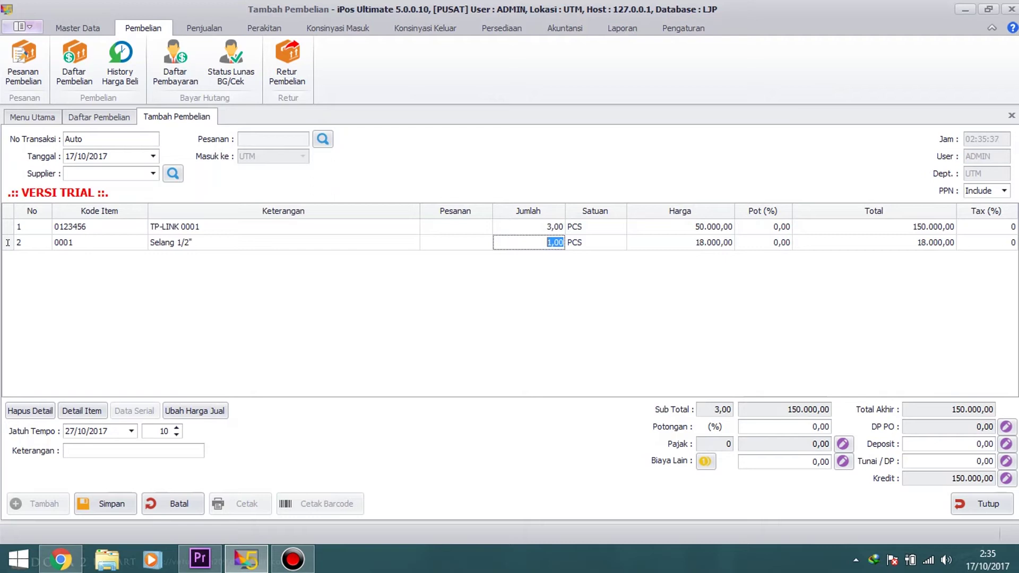
type("12")
key("Return")
key("Return")
key("Return")
key("Return")
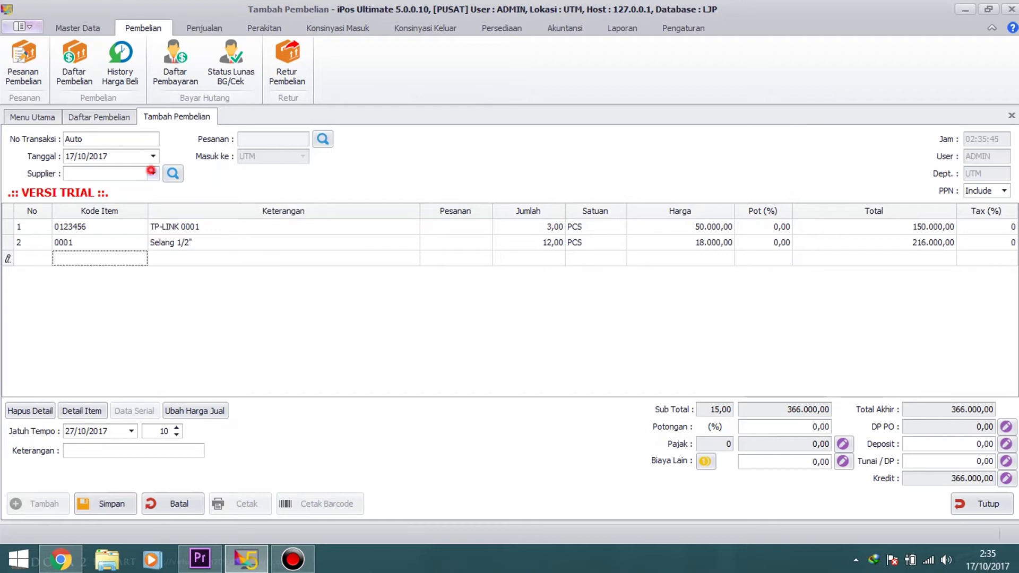
Create a supplier named Indo Grosir and assign it to the purchase.
left_click(153, 173)
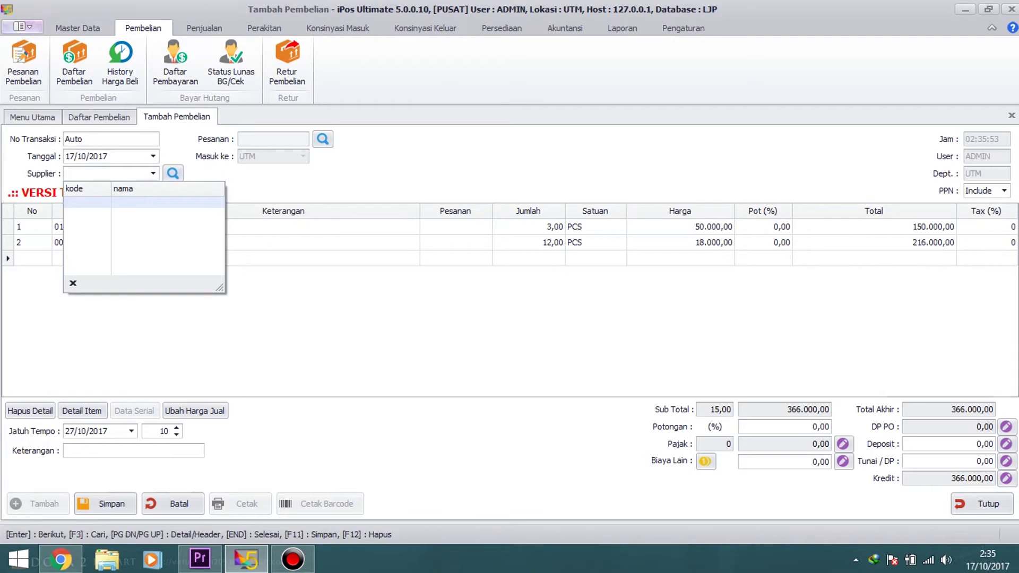
left_click(173, 173)
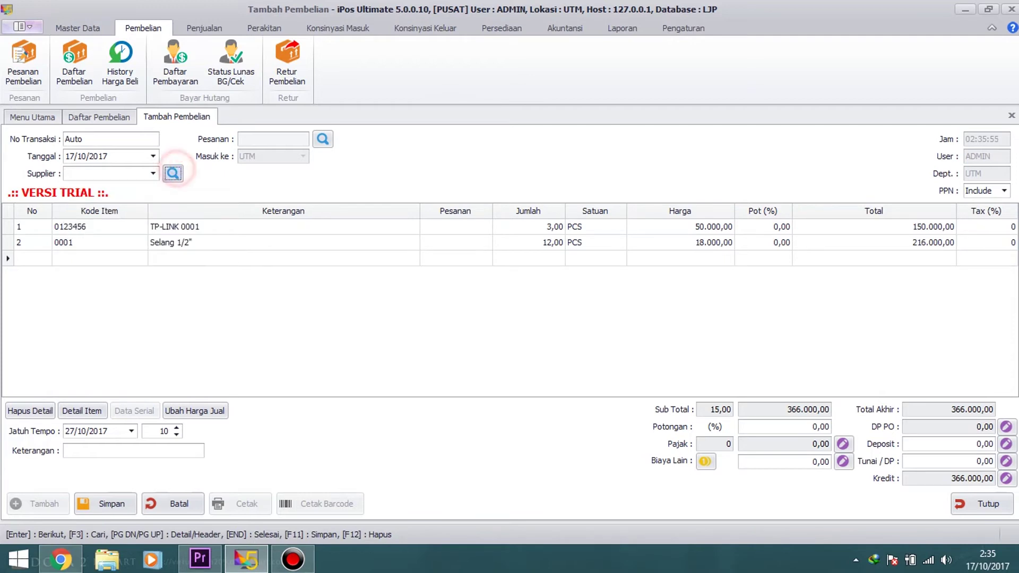
left_click(389, 440)
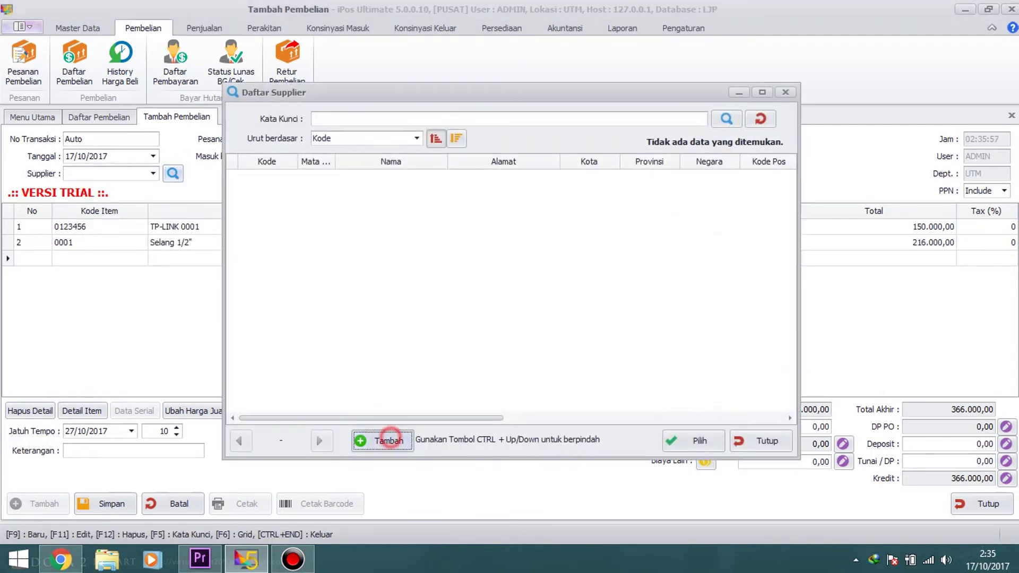
left_click(308, 154)
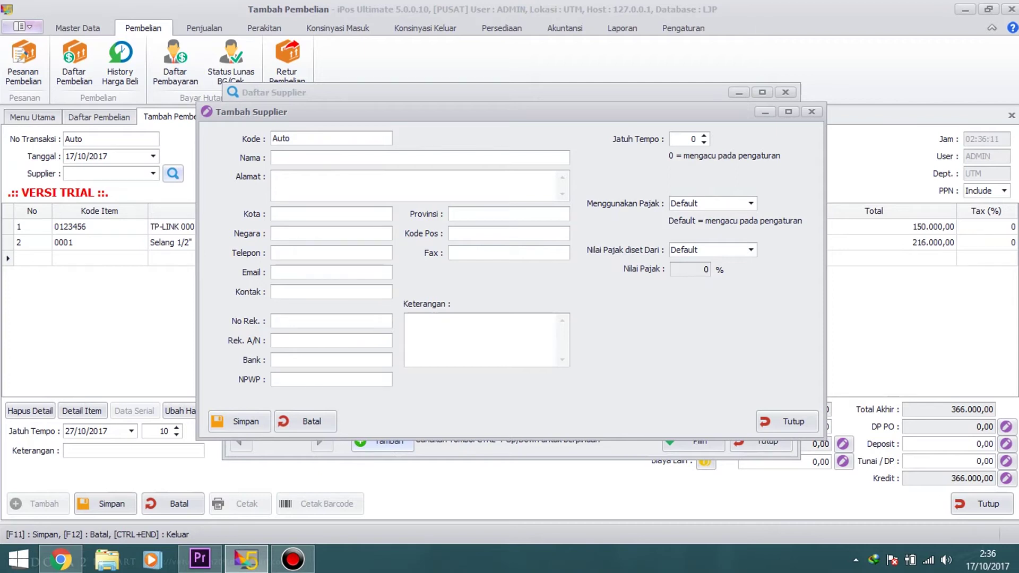
type("Indo Grosir")
left_click(259, 418)
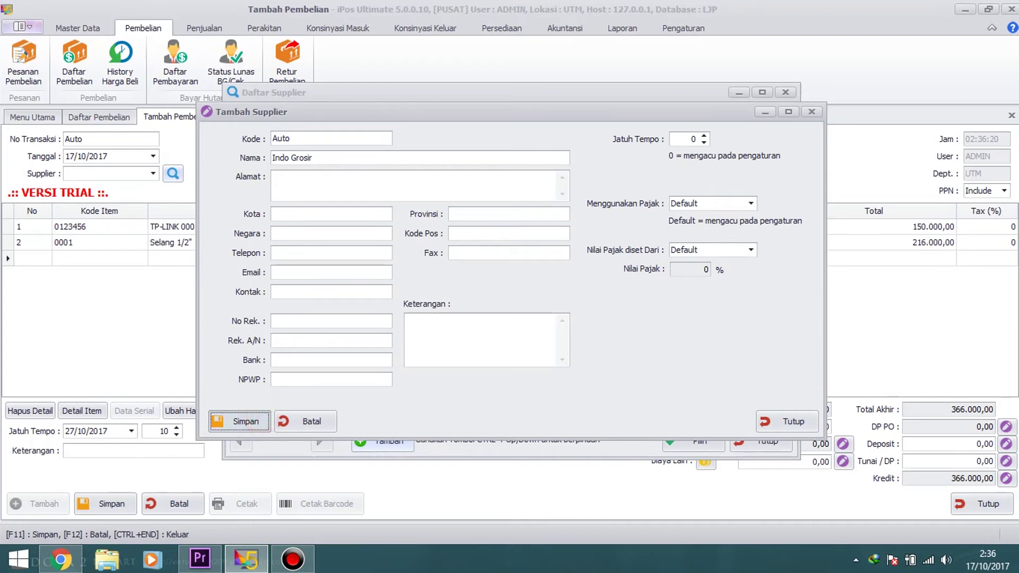
double_click(365, 177)
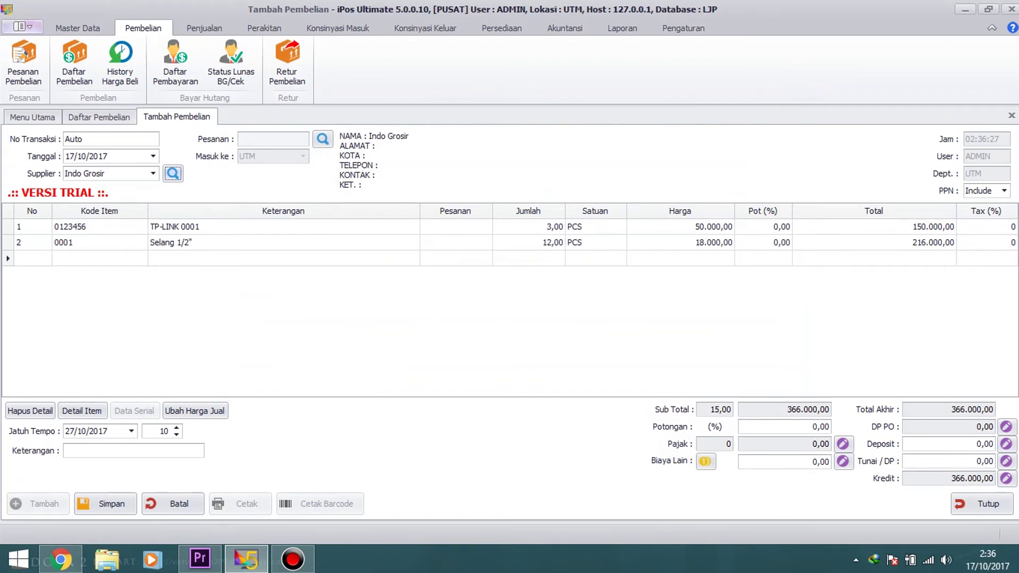
Enter a cash payment (Tunai / DP) of 366.000 and save the purchase transaction.
left_click(958, 461)
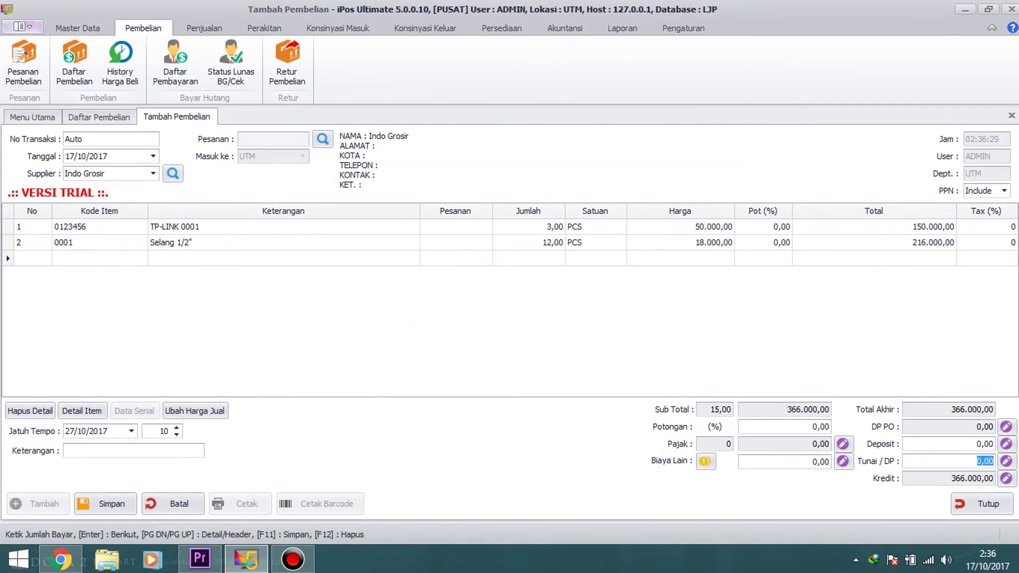
type("366.000")
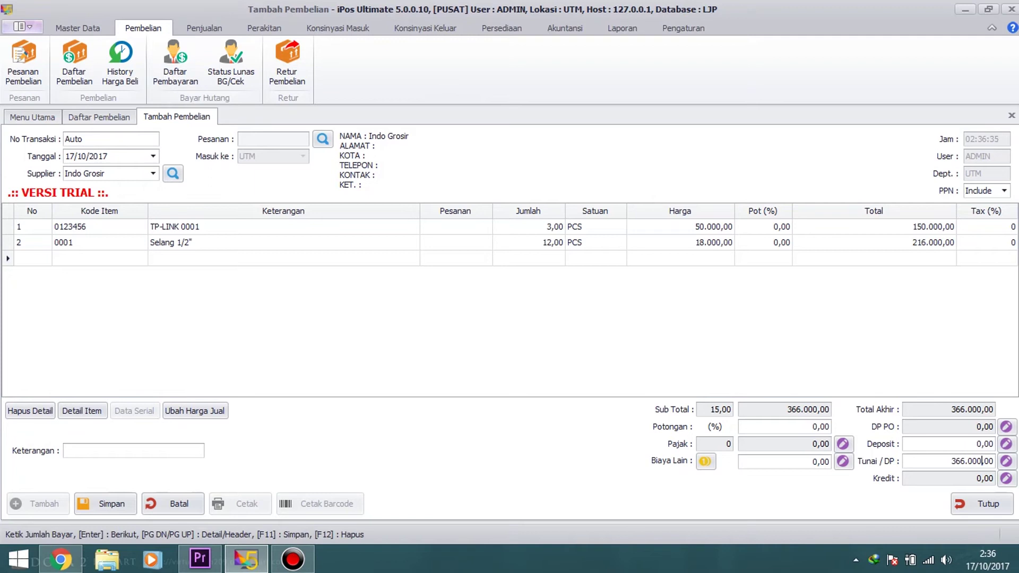
key("Return")
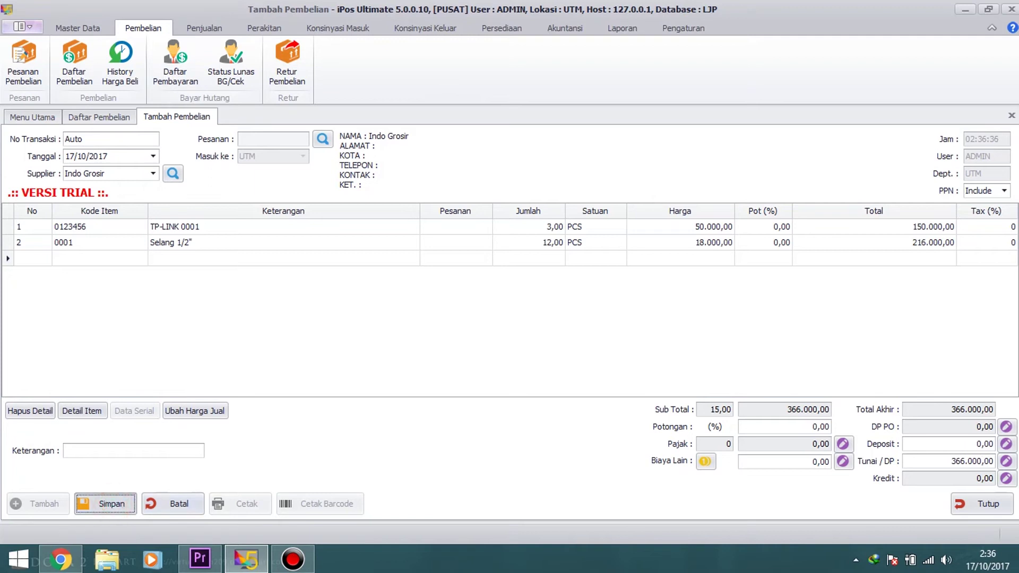
key("Return")
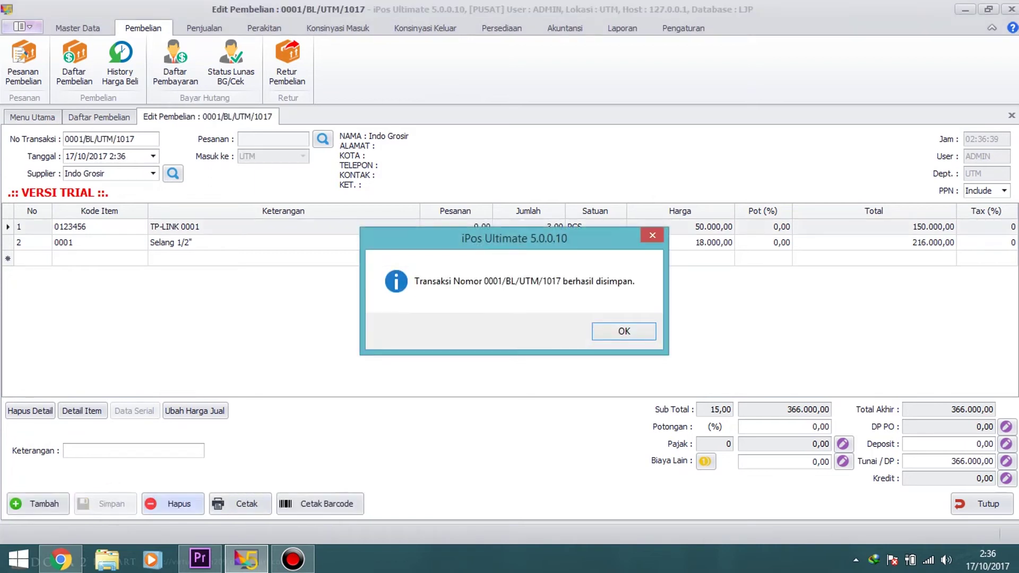
left_click(610, 332)
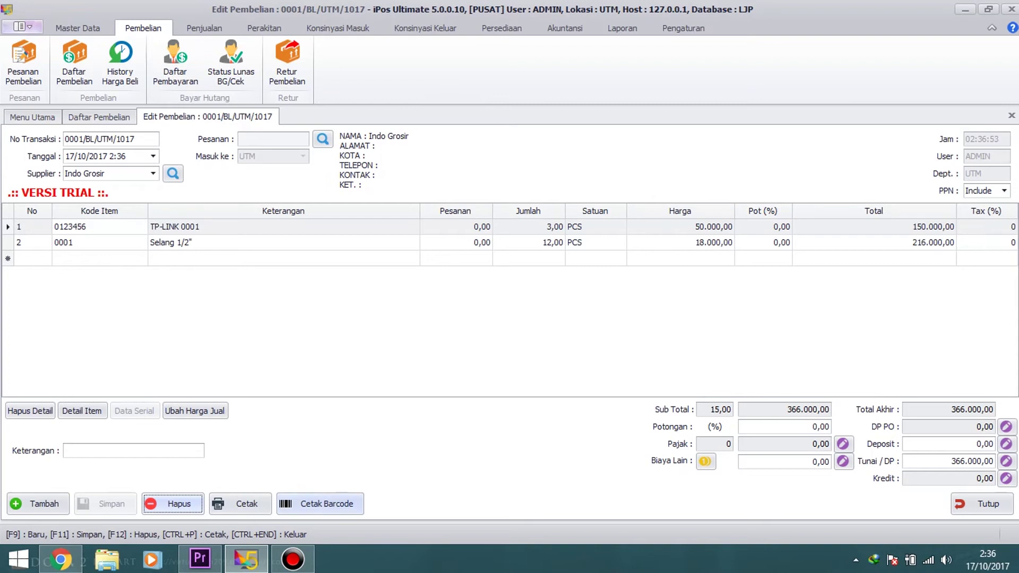
Preview the barcode labels for the purchased items, and close the preview and barcode dialog without printing.
left_click(321, 503)
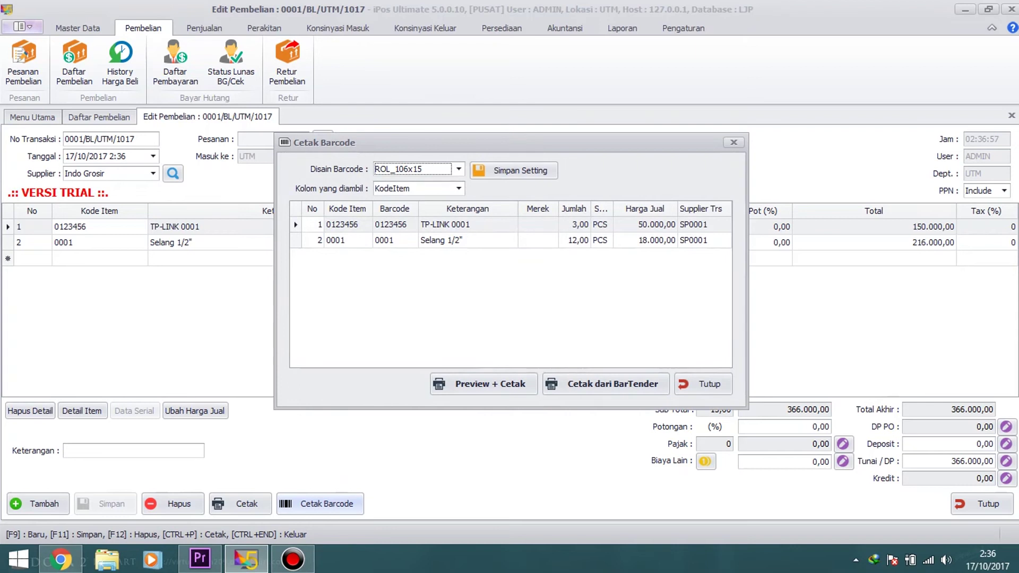
left_click(489, 382)
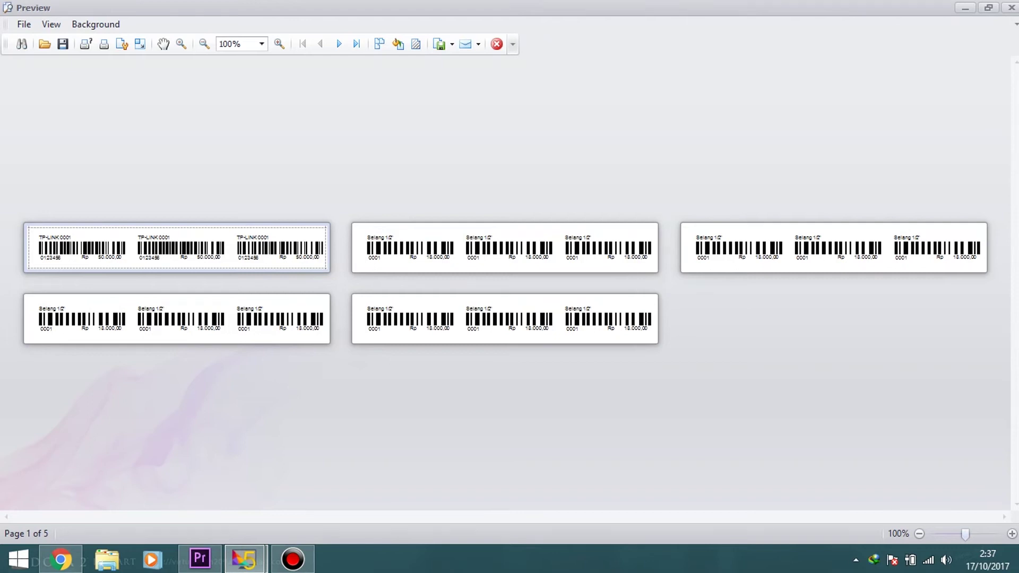
left_click(85, 43)
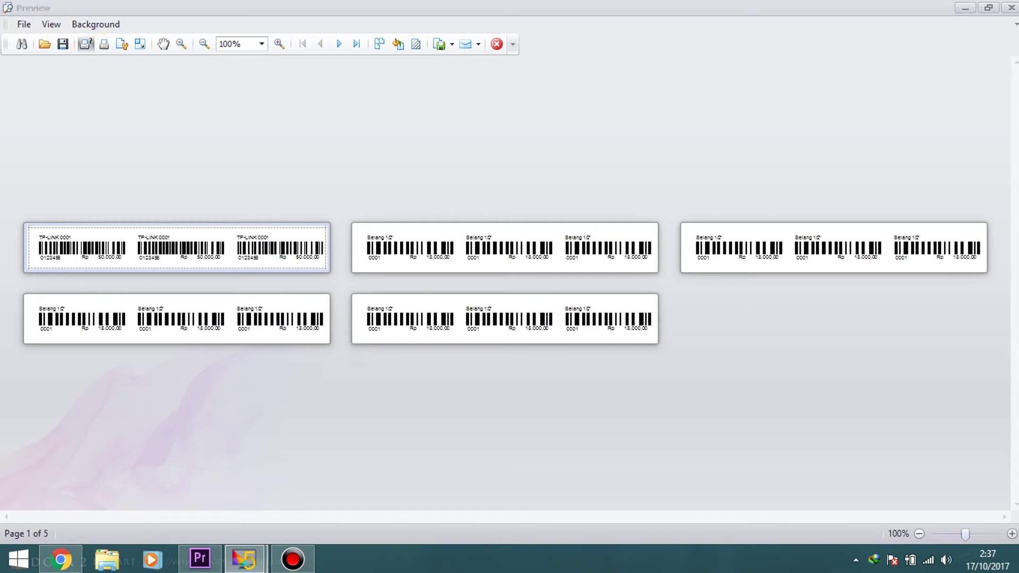
left_click(336, 11)
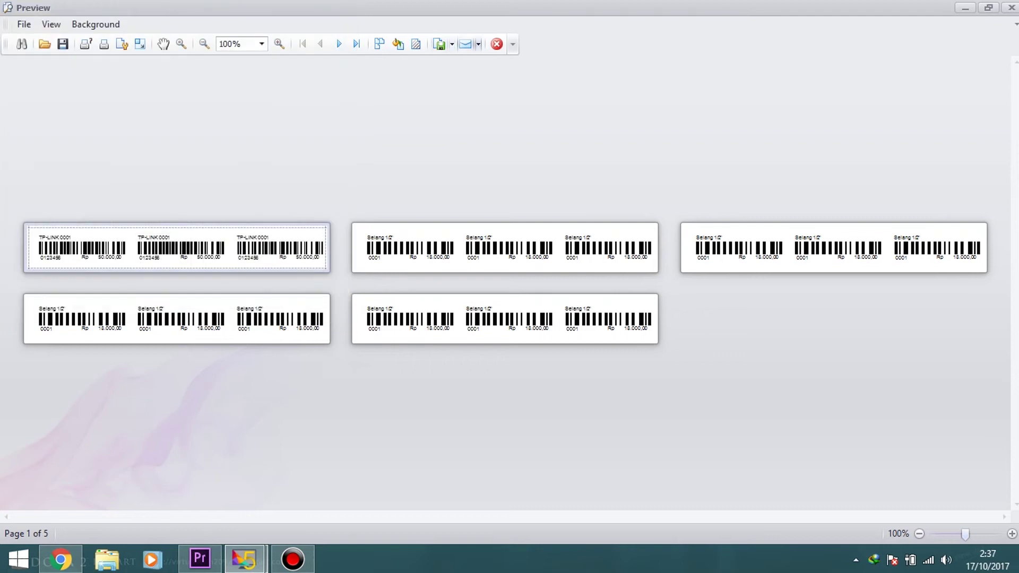
left_click(498, 45)
left_click(734, 140)
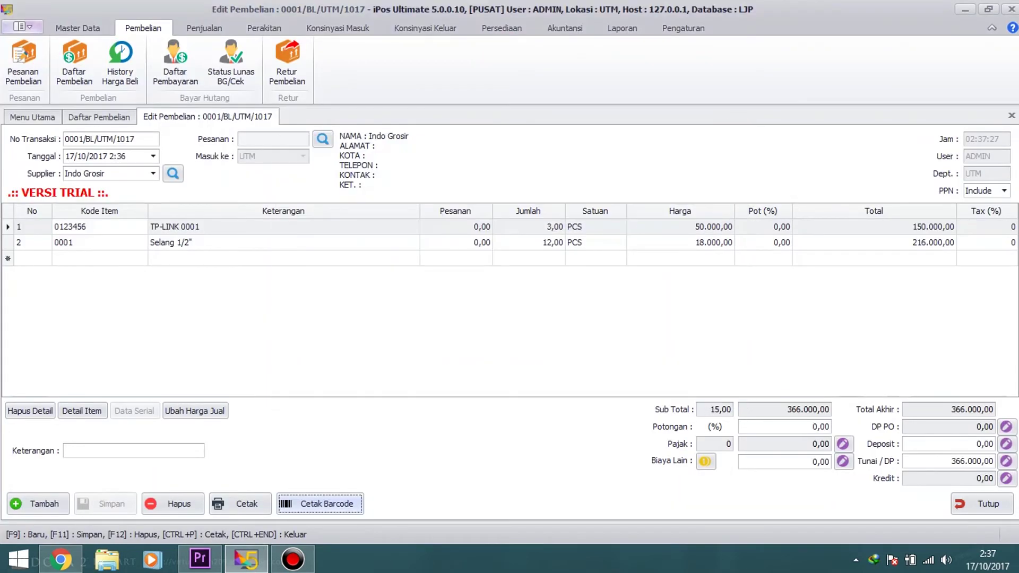
Close the purchase and the purchase list, then check the stock of Selang 1/2" and TP-LINK 0001 in the item list.
left_click(1010, 116)
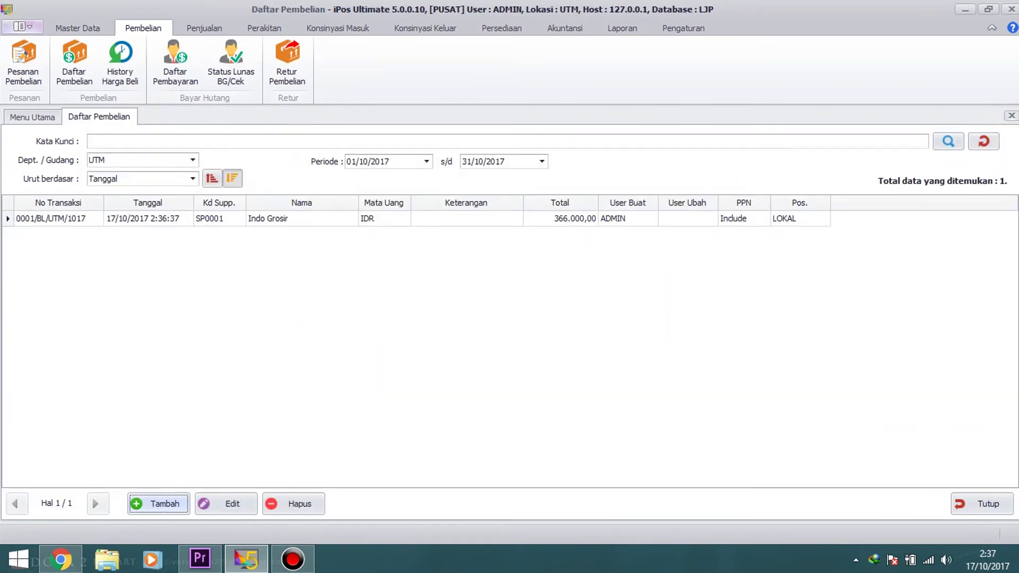
left_click(1009, 116)
left_click(77, 28)
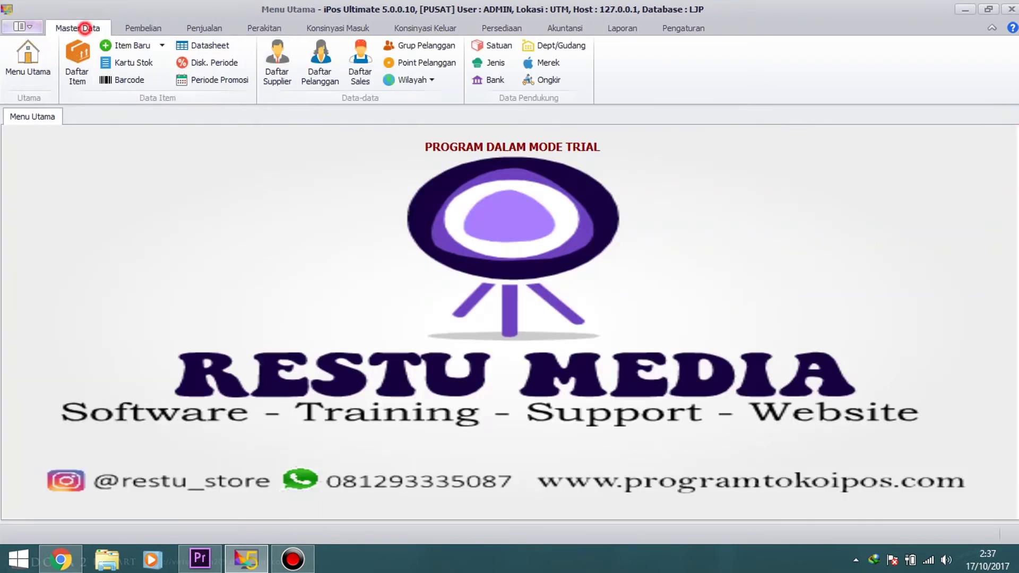
left_click(77, 64)
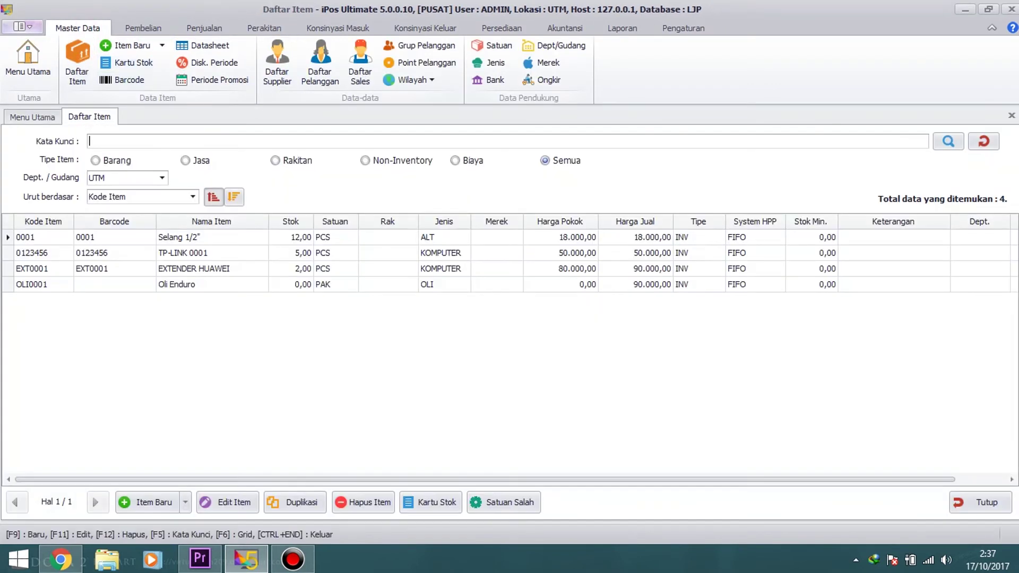
left_click(300, 236)
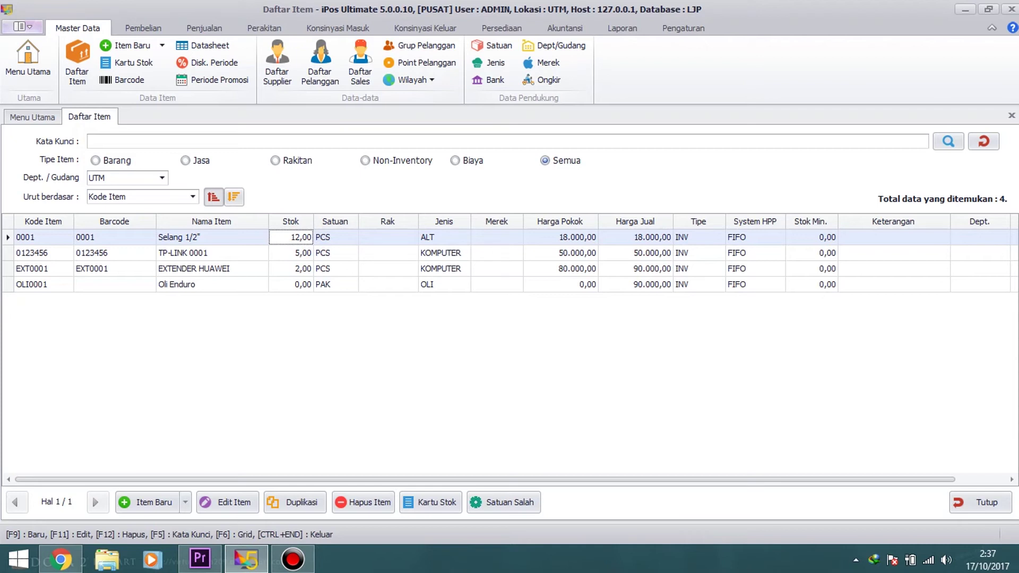
left_click(289, 252)
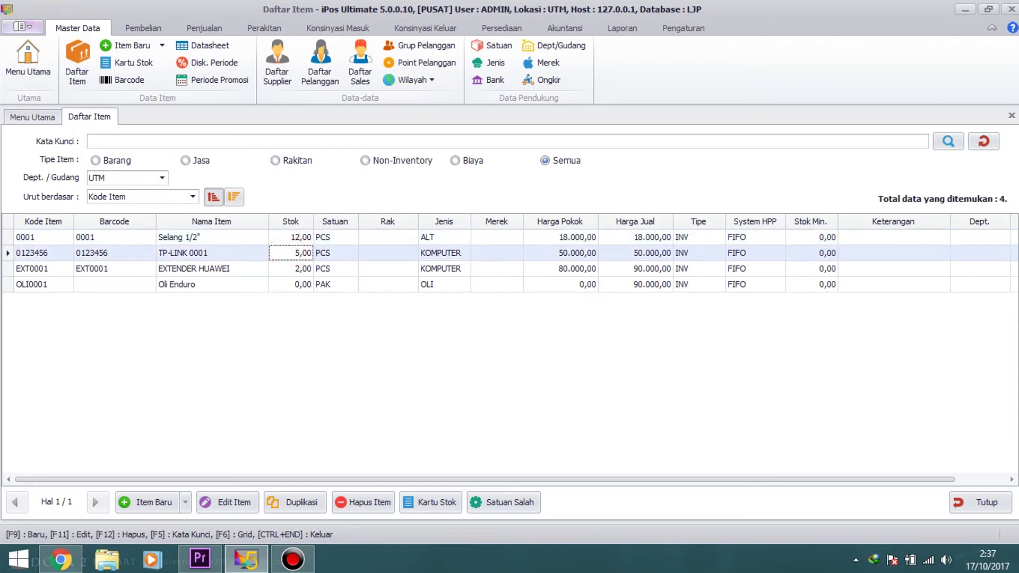
Review the opening balance, incoming quantity and final balance on TP-LINK 0001's stock card, and close the card and item list.
left_click(432, 502)
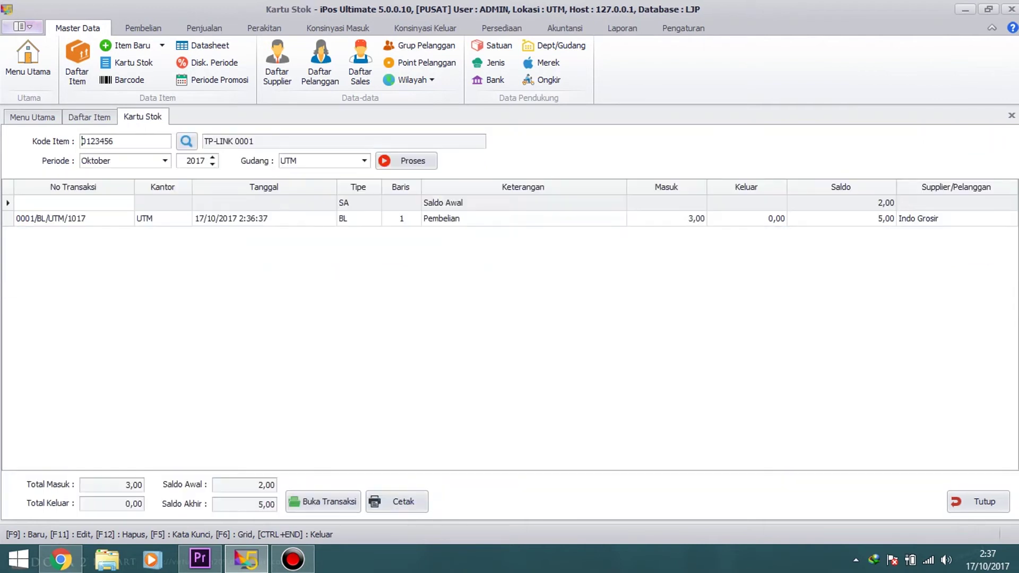
left_click(827, 202)
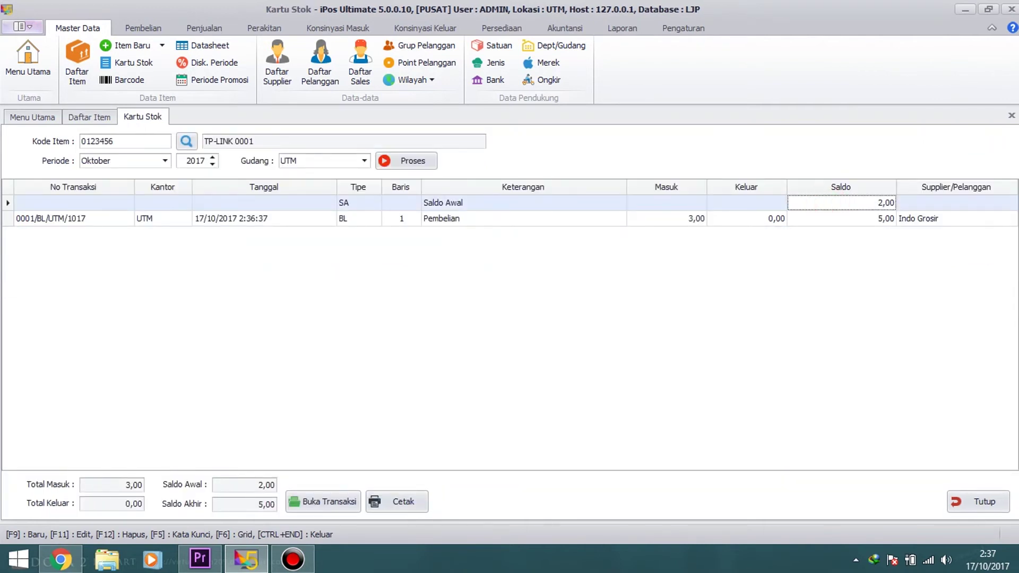
left_click(680, 220)
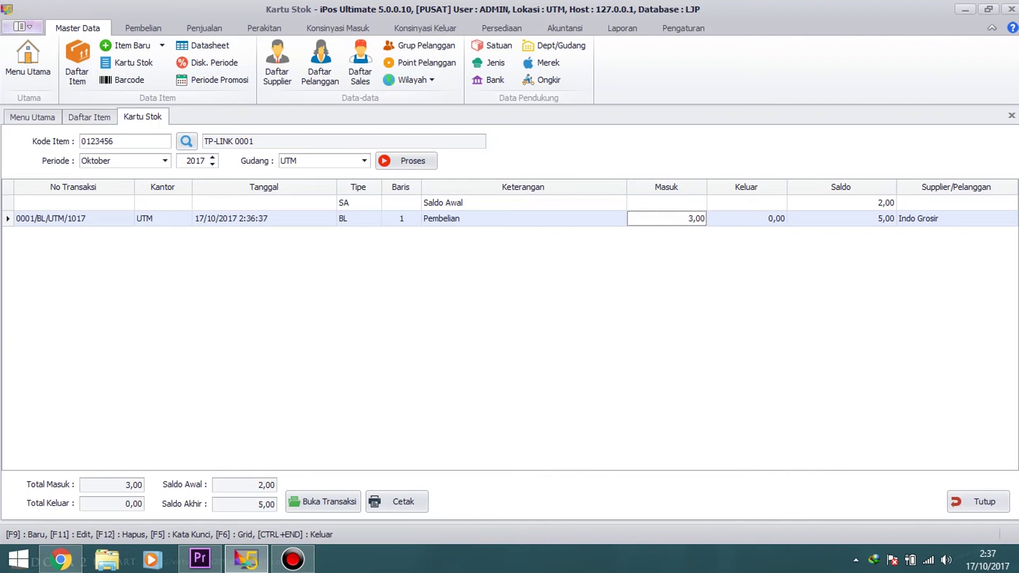
left_click(868, 219)
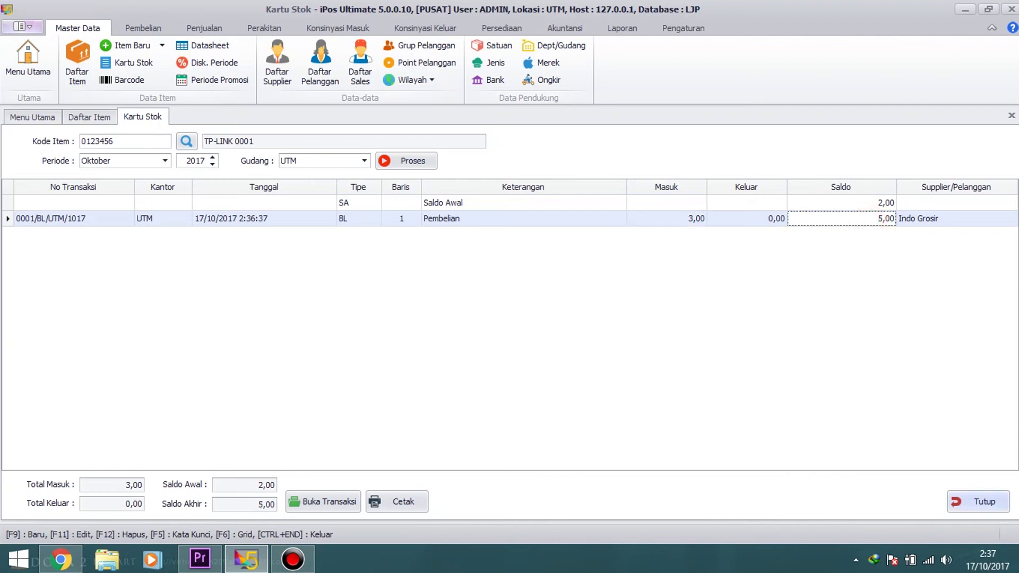
left_click(979, 499)
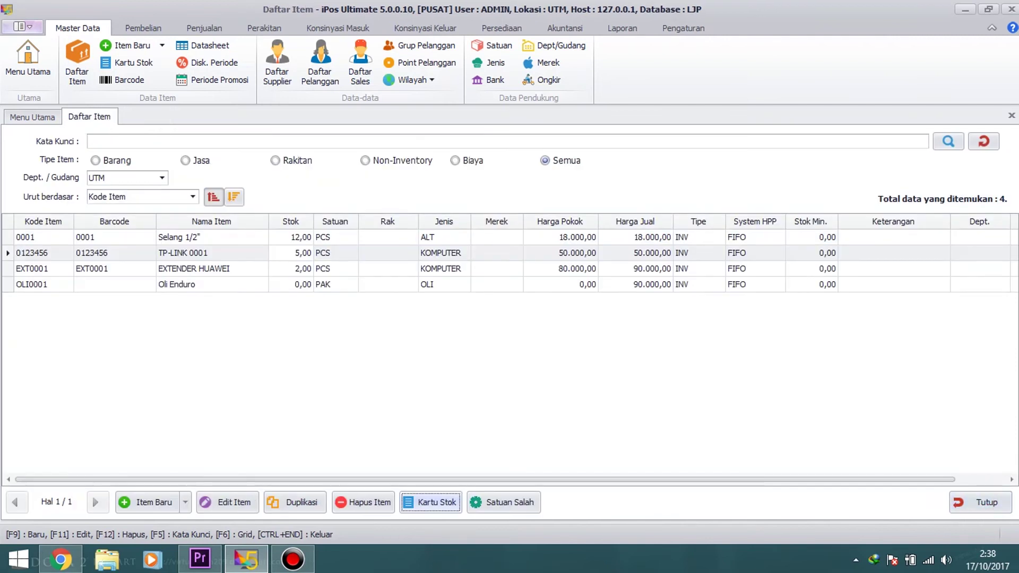
left_click(971, 500)
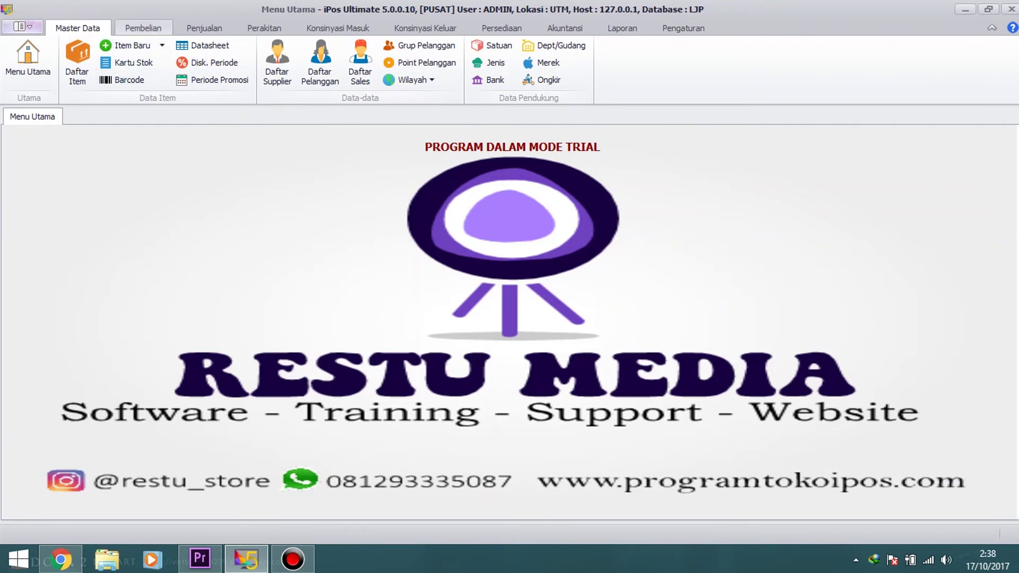
Open the sales list (Daftar Penjualan) and start a new sales transaction.
left_click(134, 27)
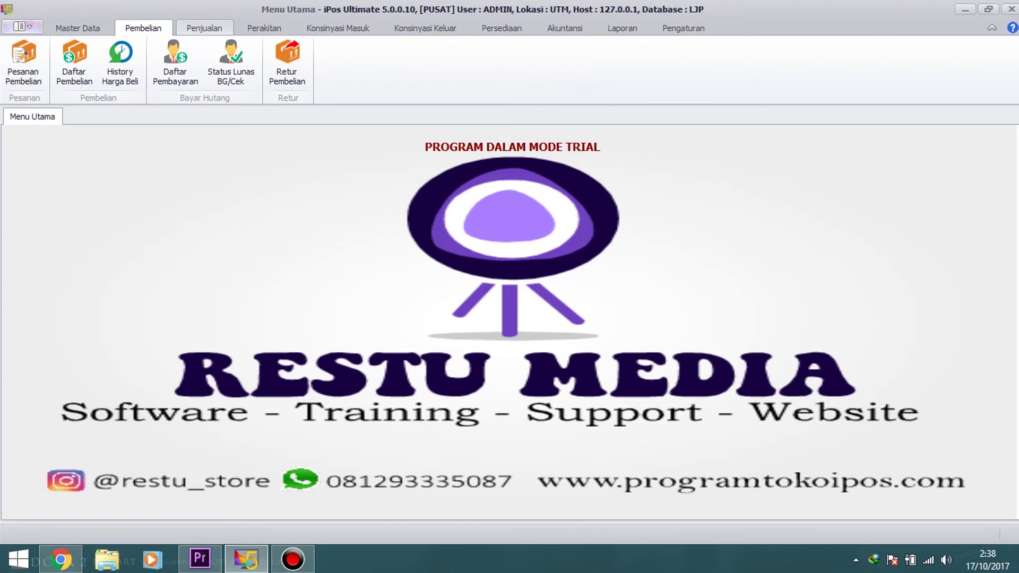
left_click(204, 28)
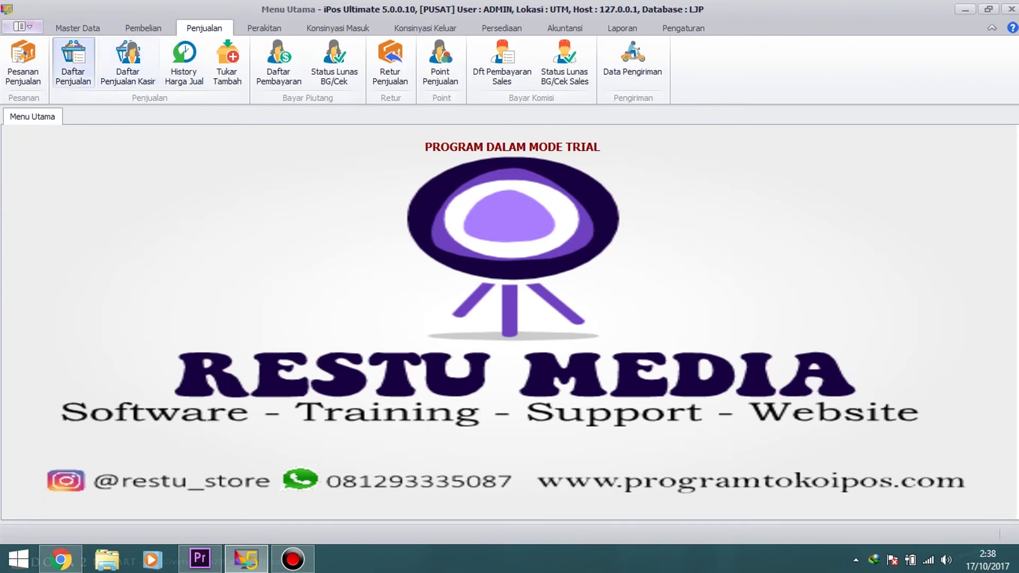
left_click(78, 64)
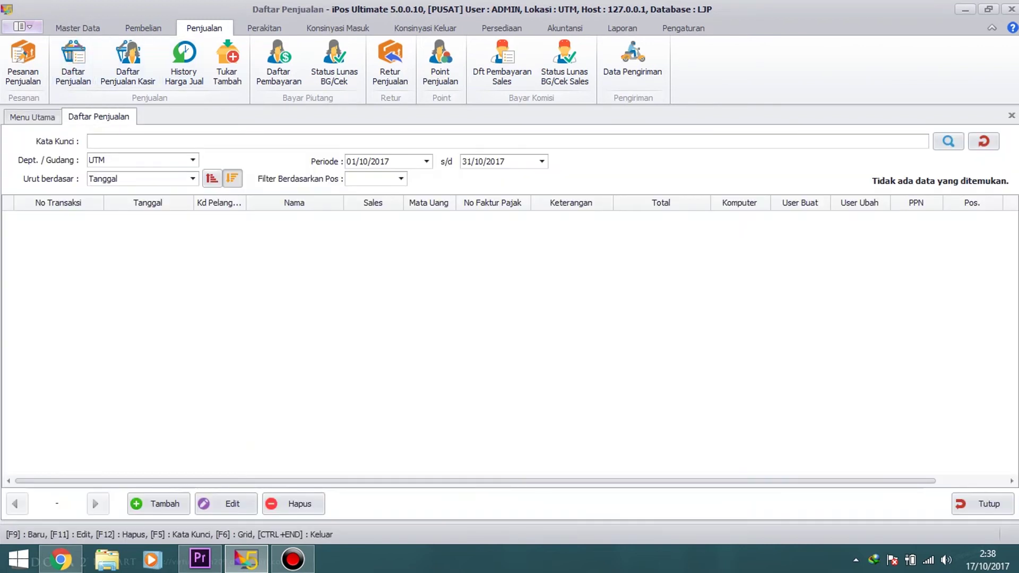
left_click(160, 503)
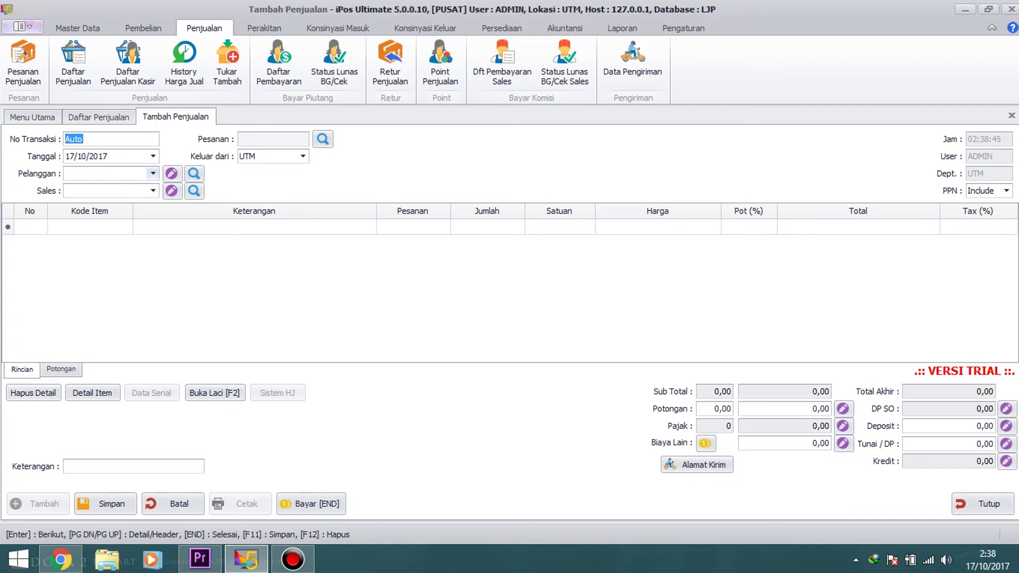
Create a customer named LPP-KANTOR in the General customer group and assign it to the sale.
left_click(152, 173)
key("F3")
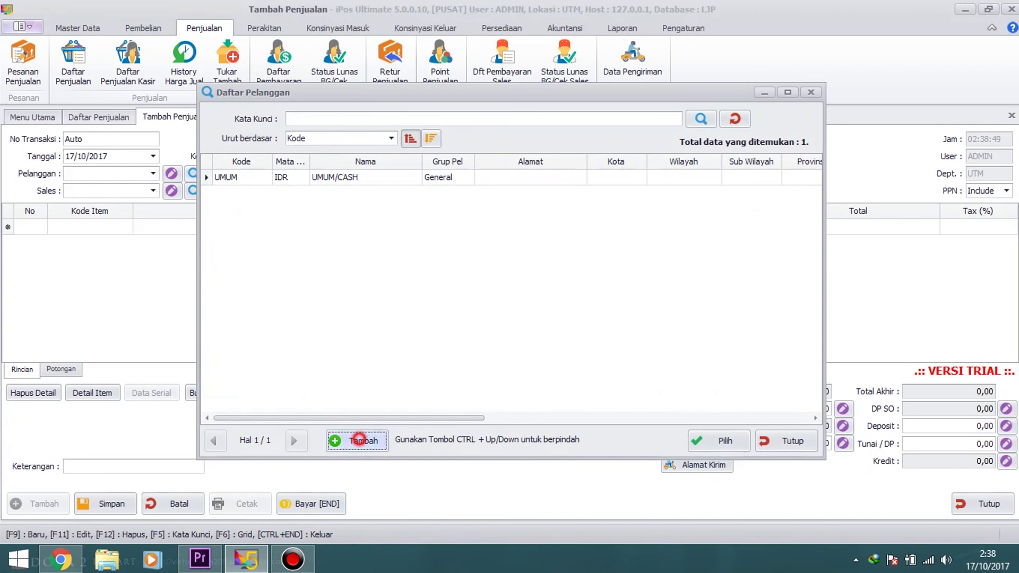
left_click(359, 439)
left_click(324, 133)
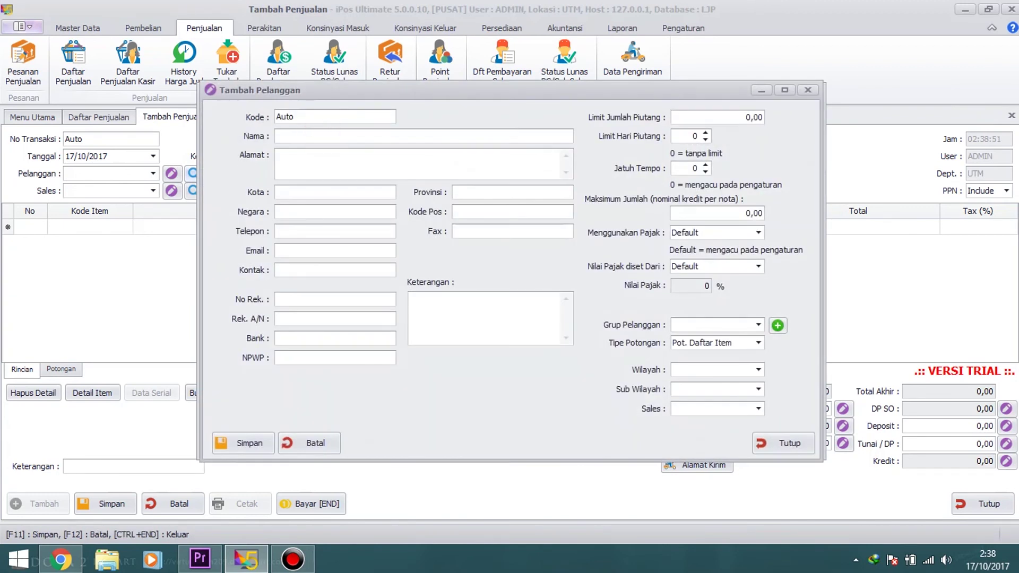
type("LPP-KANTOR")
left_click(279, 154)
left_click(725, 325)
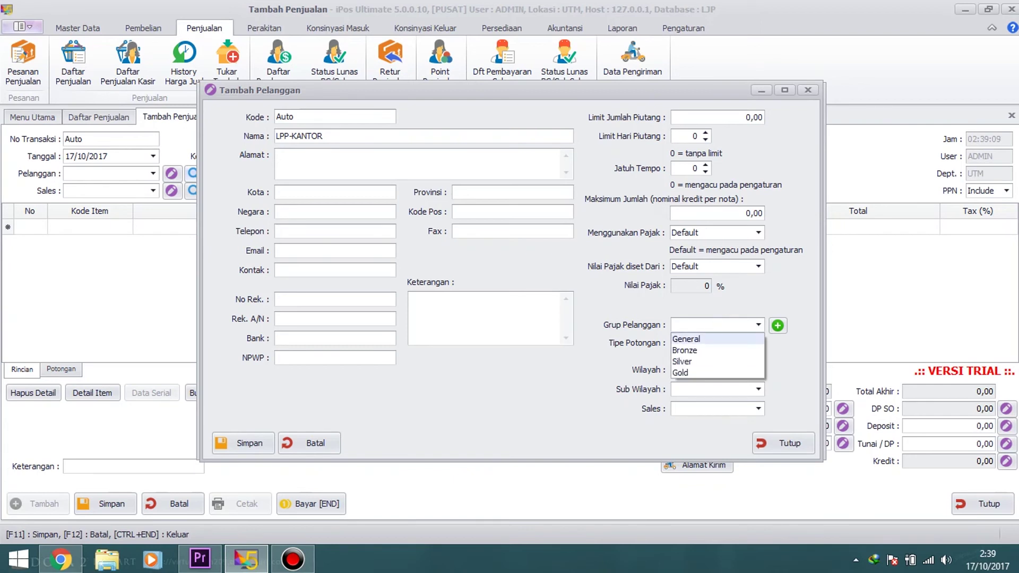
left_click(720, 337)
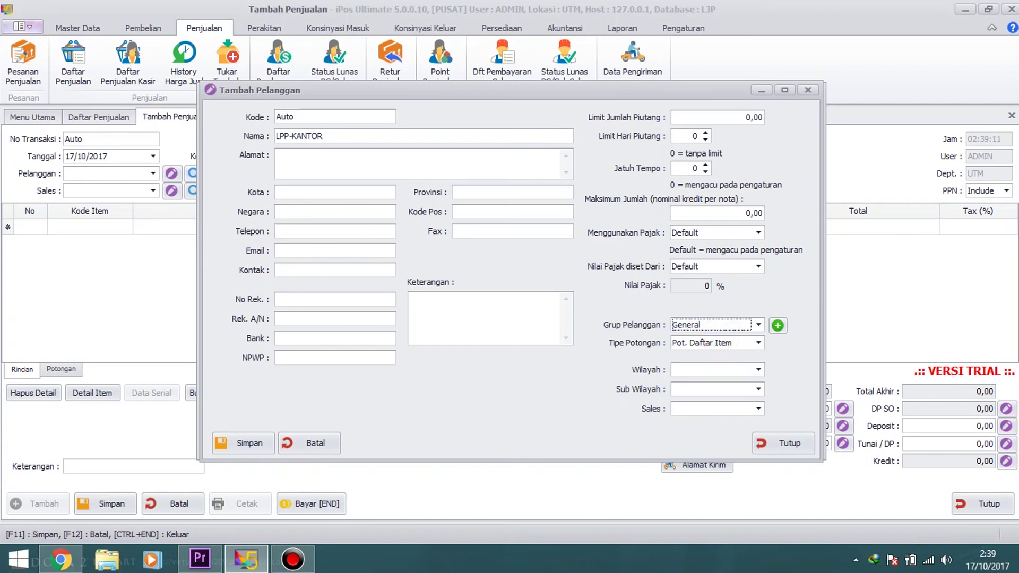
left_click(254, 441)
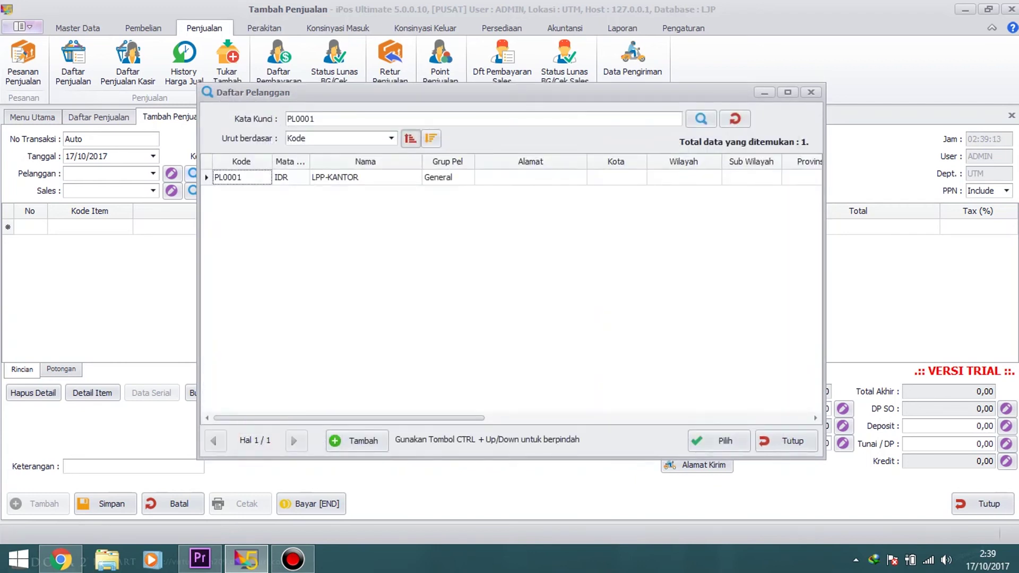
double_click(318, 178)
Search the items for "K" and add TP-LINK 0001 to the sale with a quantity of 1.
left_click(113, 232)
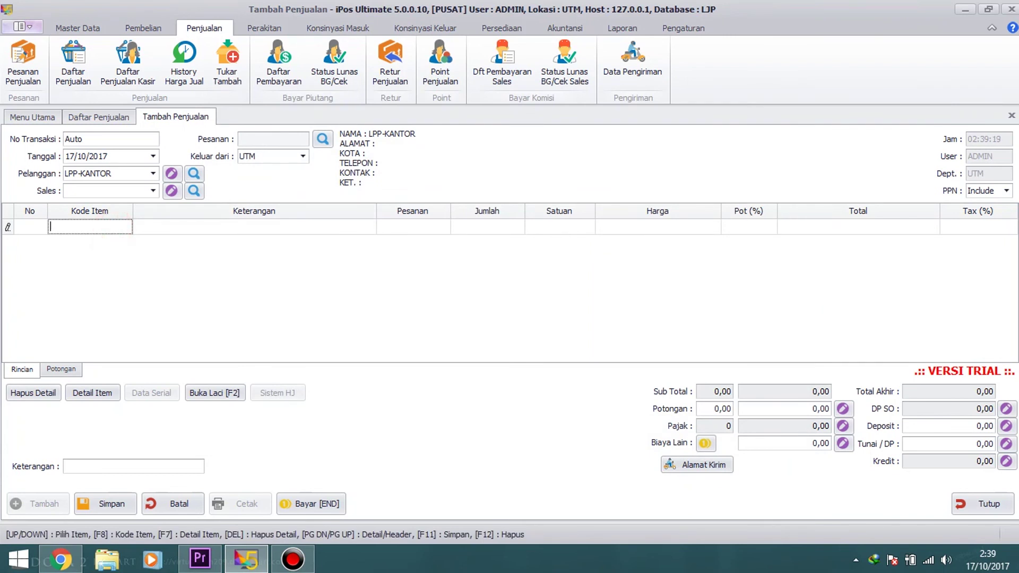
type("K")
key("Return")
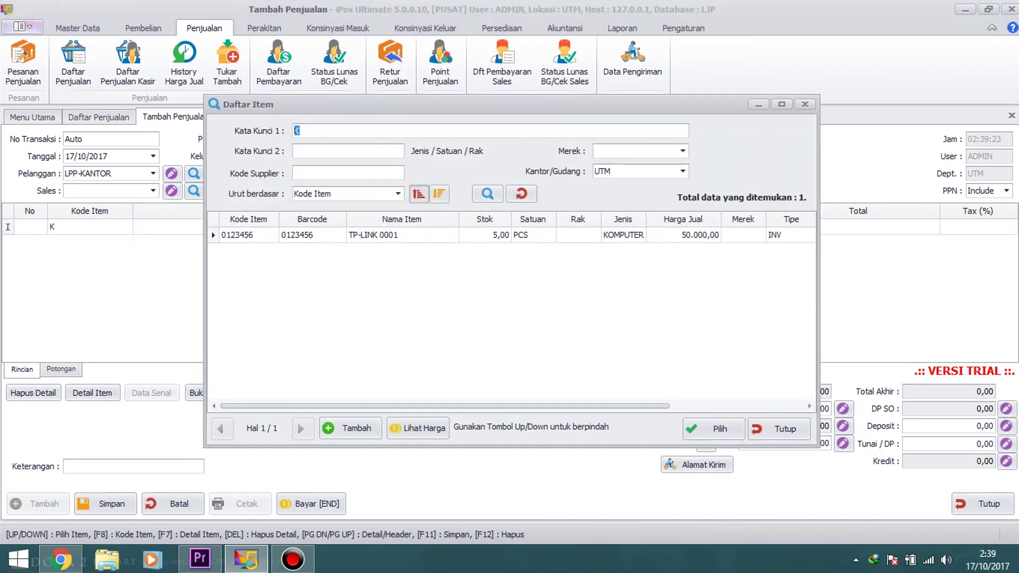
key("Down")
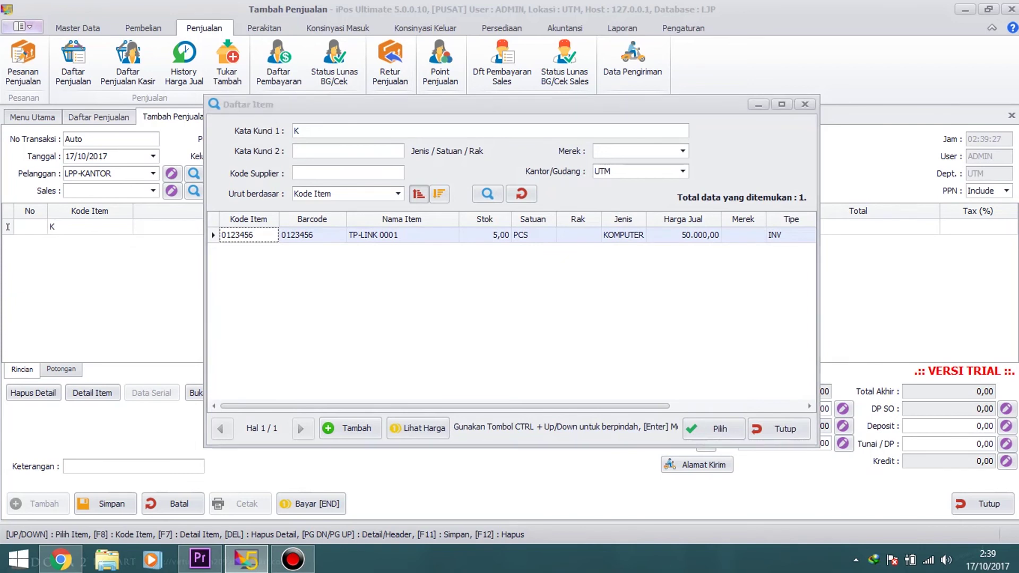
key("Return")
key("Return")
key("Return")
key("Return")
key("Return")
key("Return")
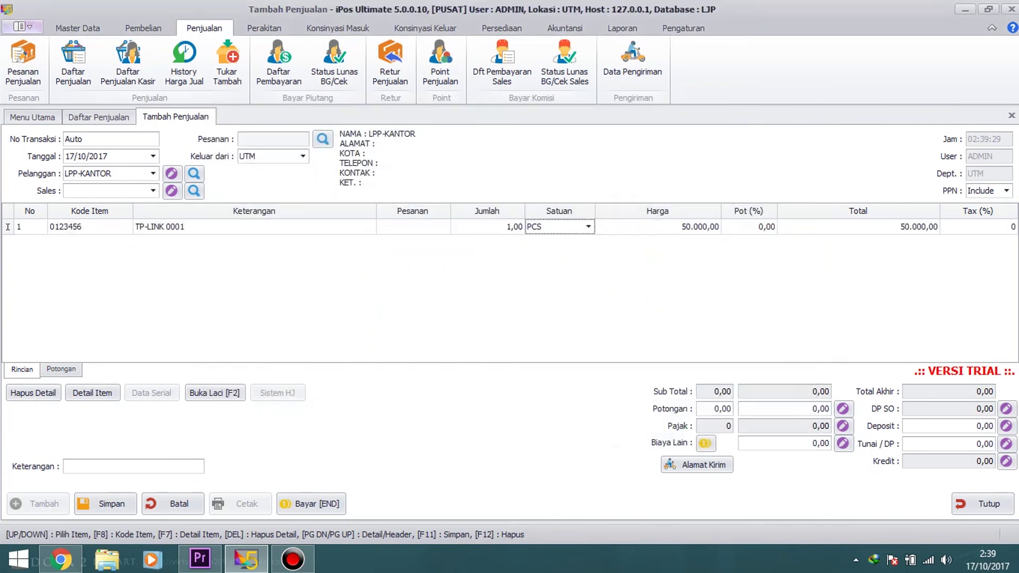
Search the items for "SEL" and add Selang 1/2" to the sale with a quantity of 1.
type("SEL")
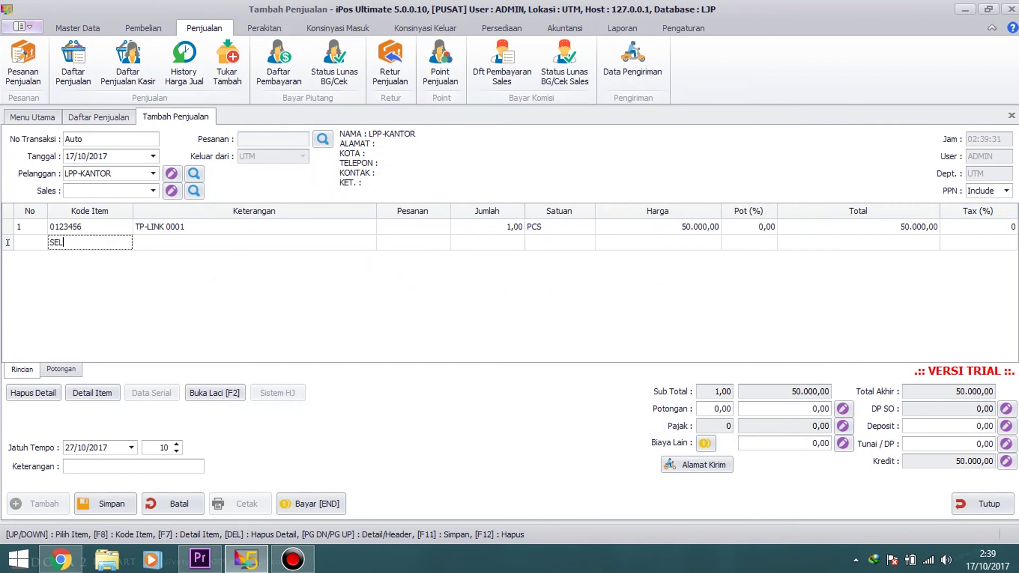
key("Return")
key("Return")
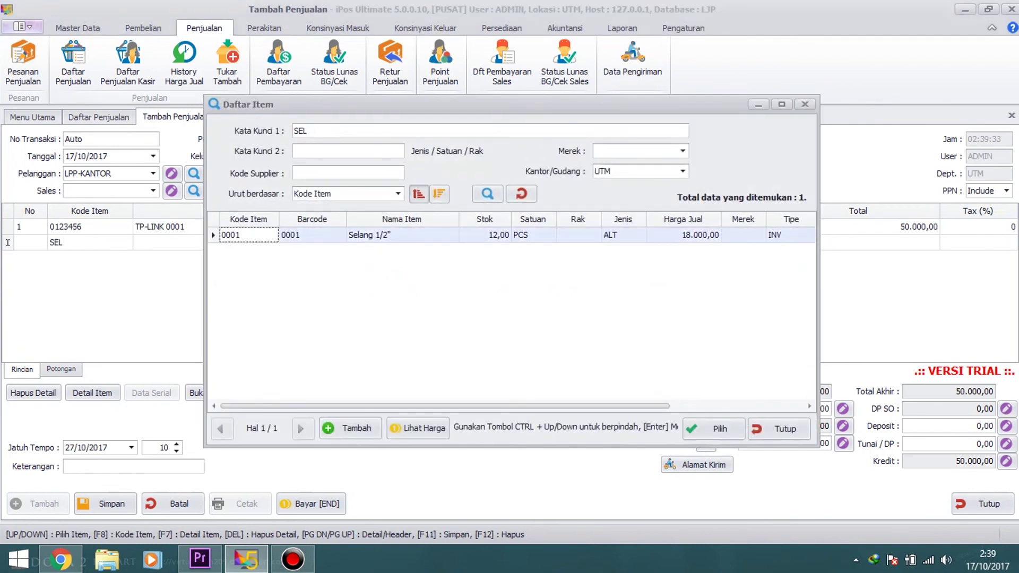
key("Return")
key("Return")
key("Return")
key("Return")
key("Return")
key("Return")
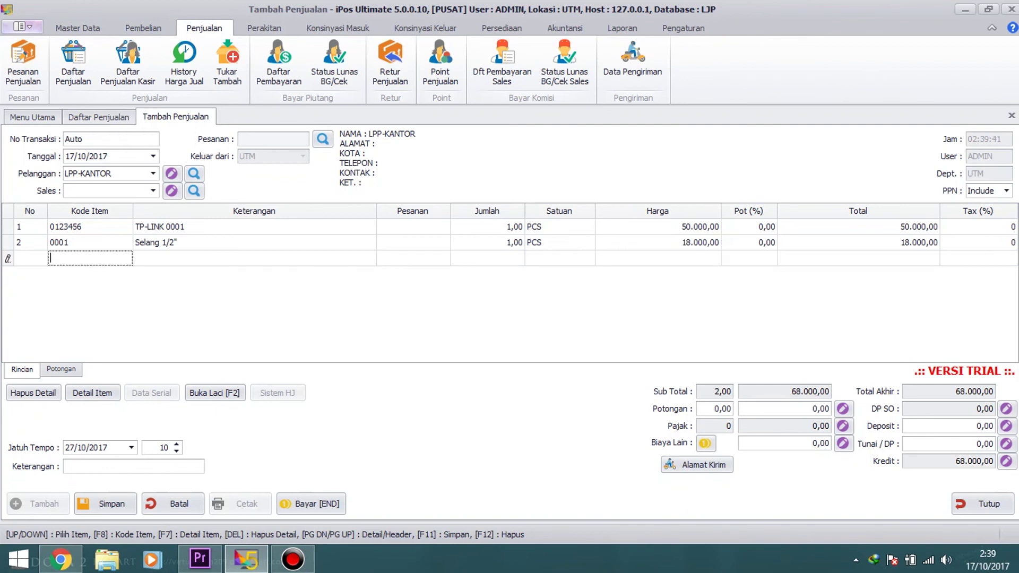
Enter a cash payment (Tunai / DP) of 68.000 and save the sales transaction.
key("End")
type("6")
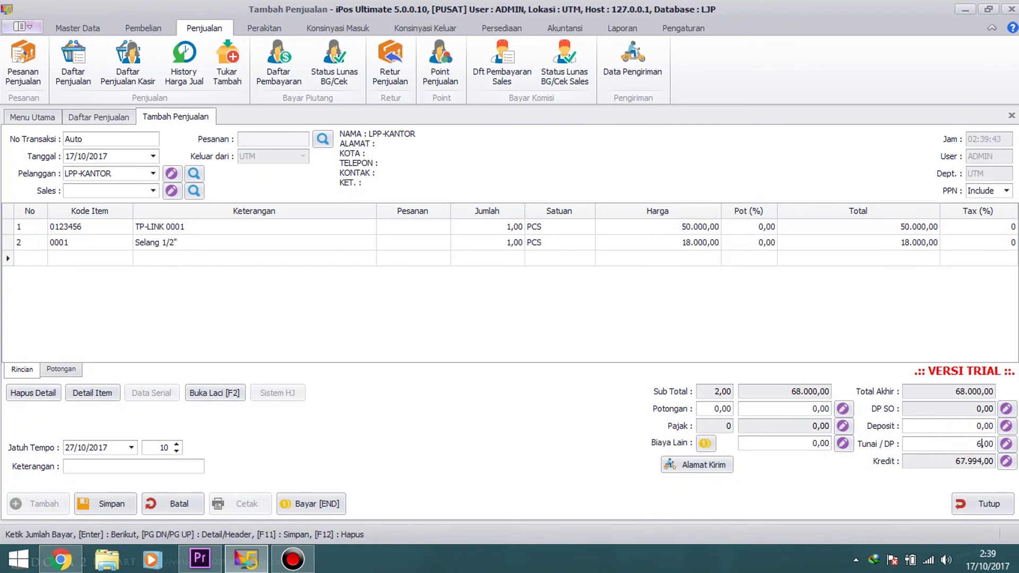
type("8.000")
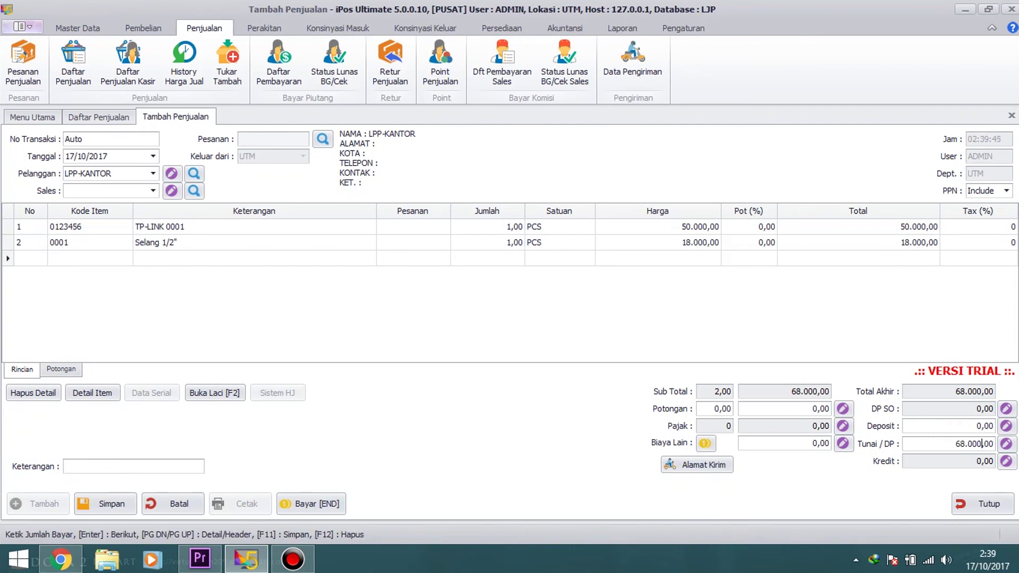
left_click(120, 504)
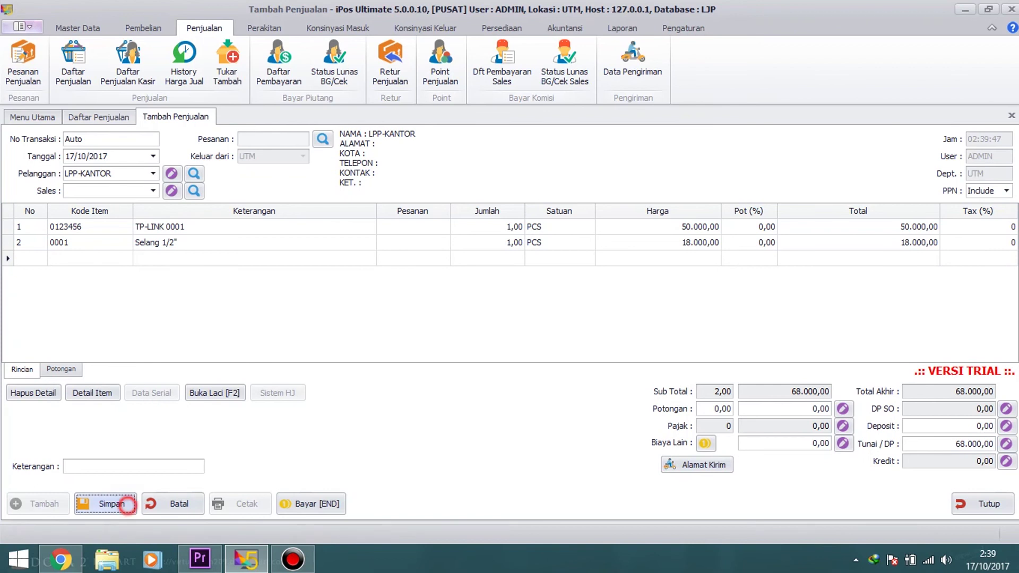
left_click(616, 331)
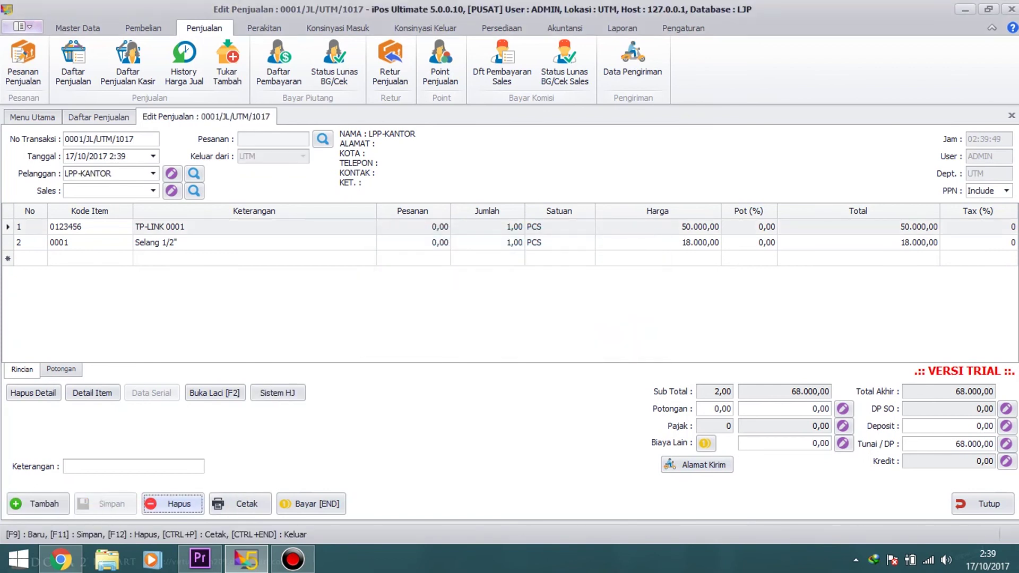
Preview the sale's invoice in the Faktur Jual 2 format and check its printer options, closing both without printing.
left_click(242, 504)
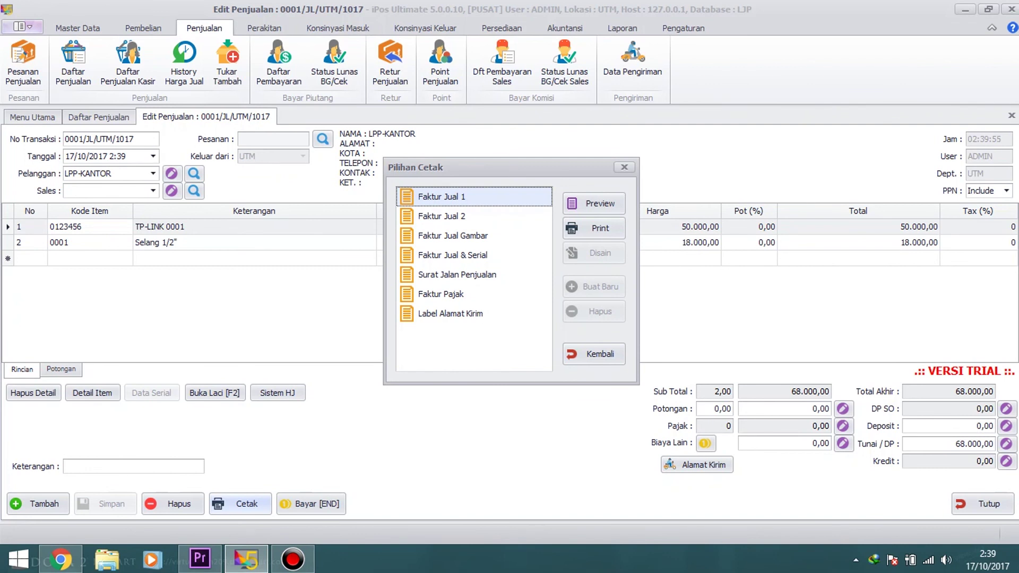
left_click(512, 215)
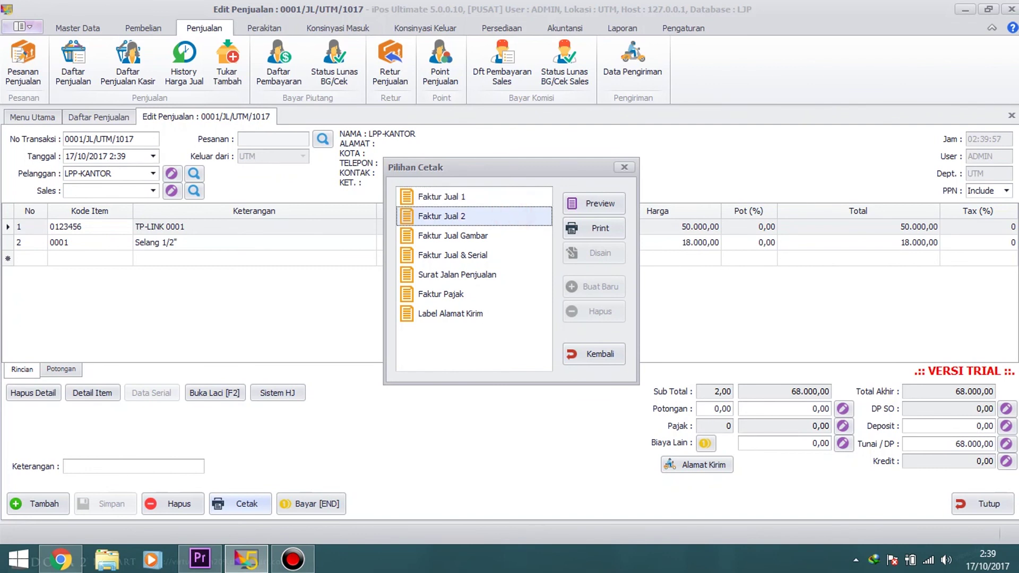
left_click(576, 201)
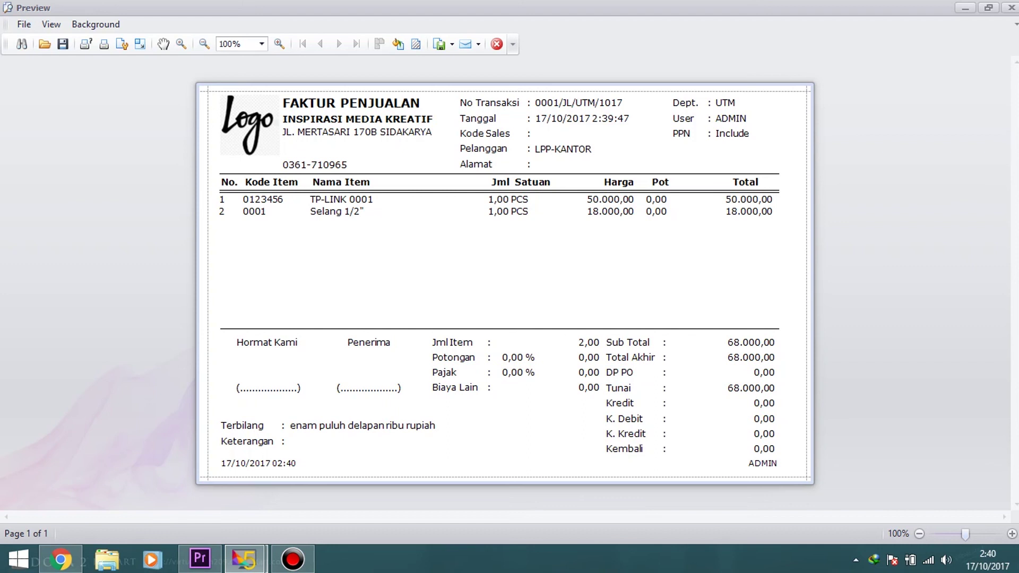
left_click(85, 43)
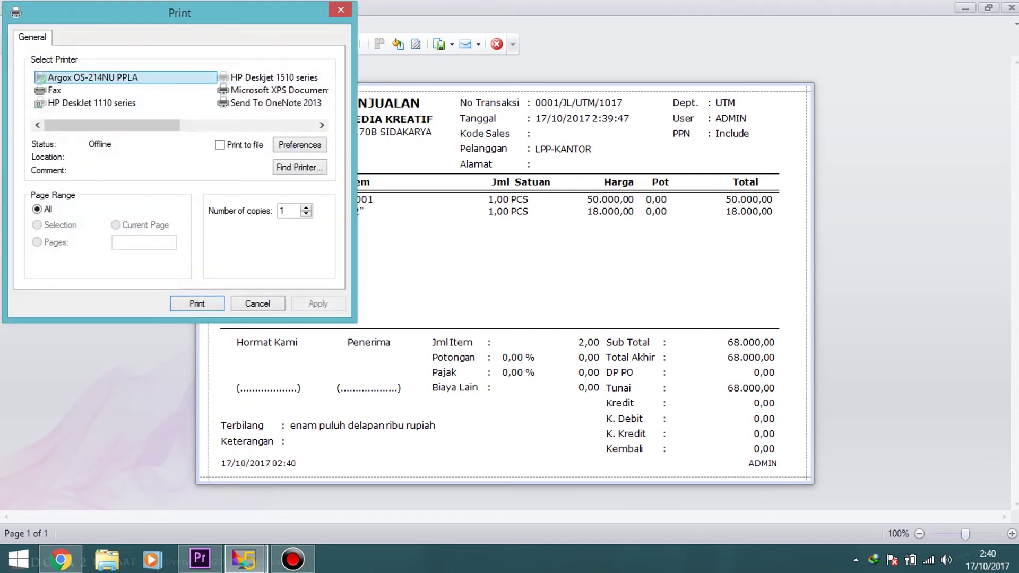
left_click(341, 9)
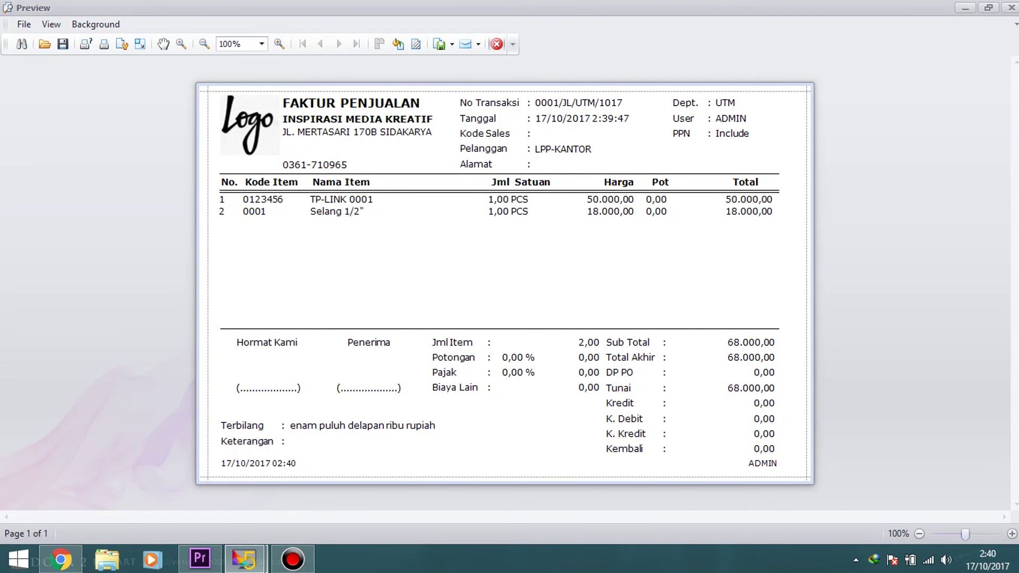
left_click(497, 44)
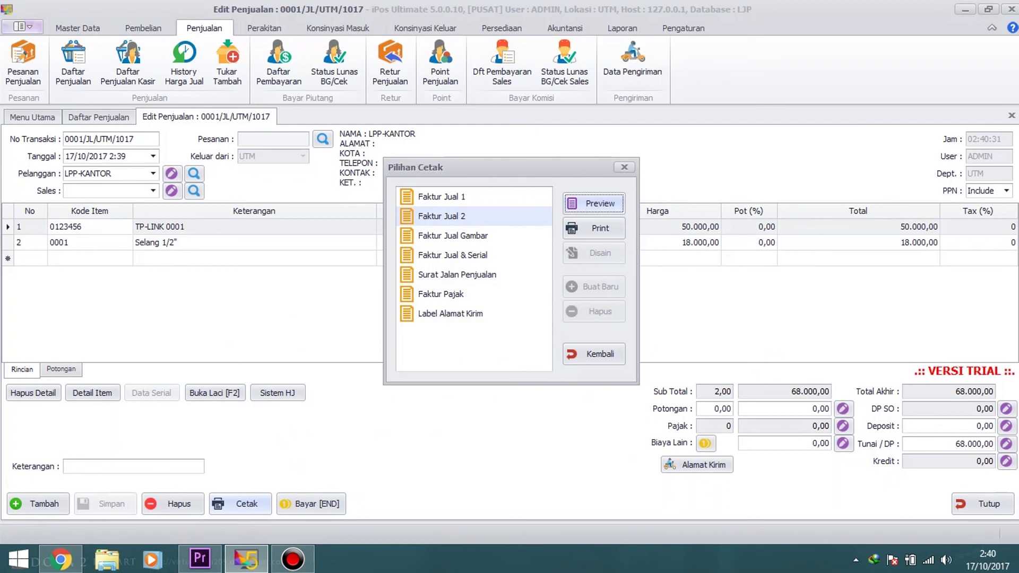
Preview the sale's delivery note using the Surat Jalan Penjualan format and close the preview.
left_click(454, 275)
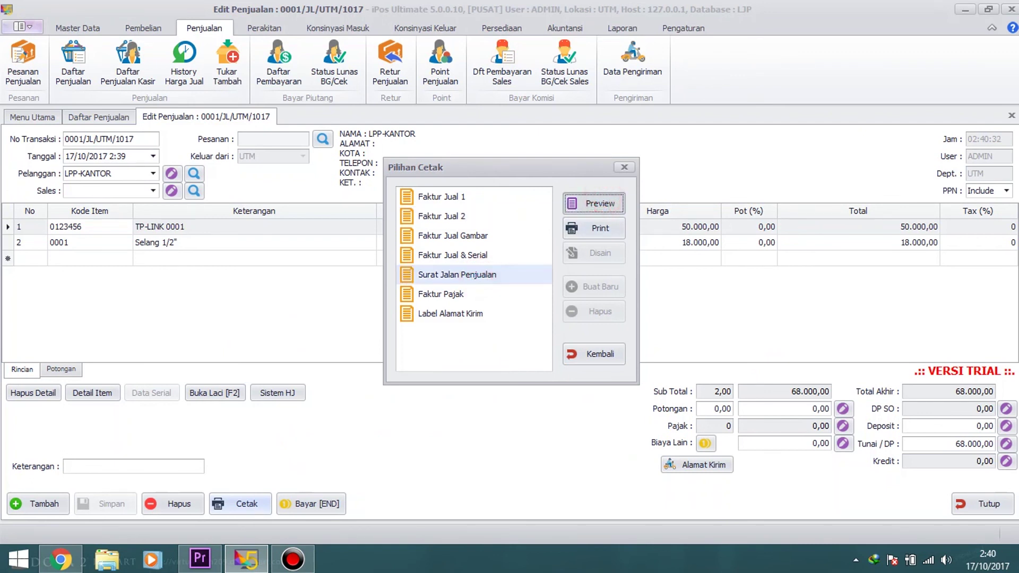
left_click(594, 203)
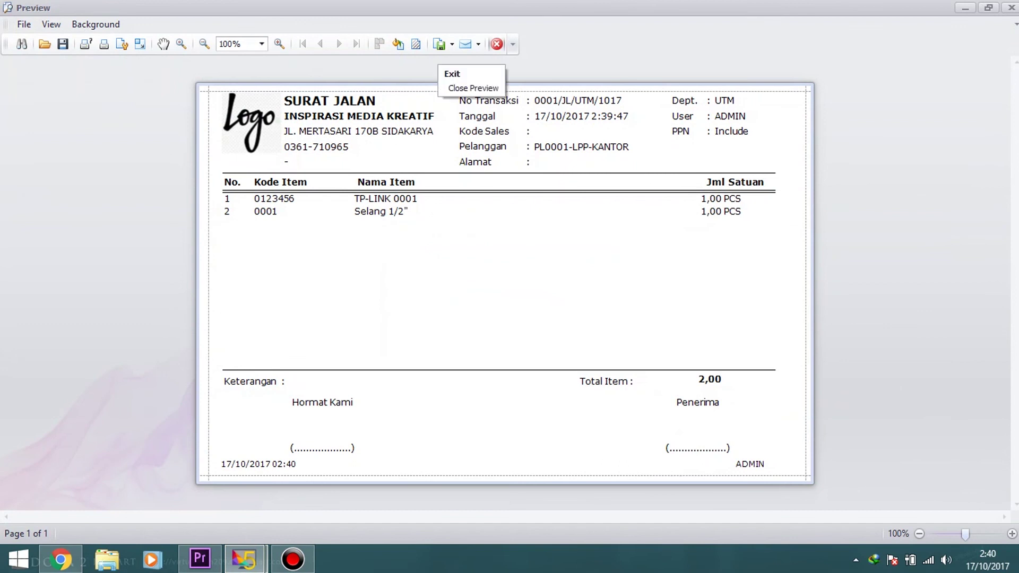
left_click(496, 44)
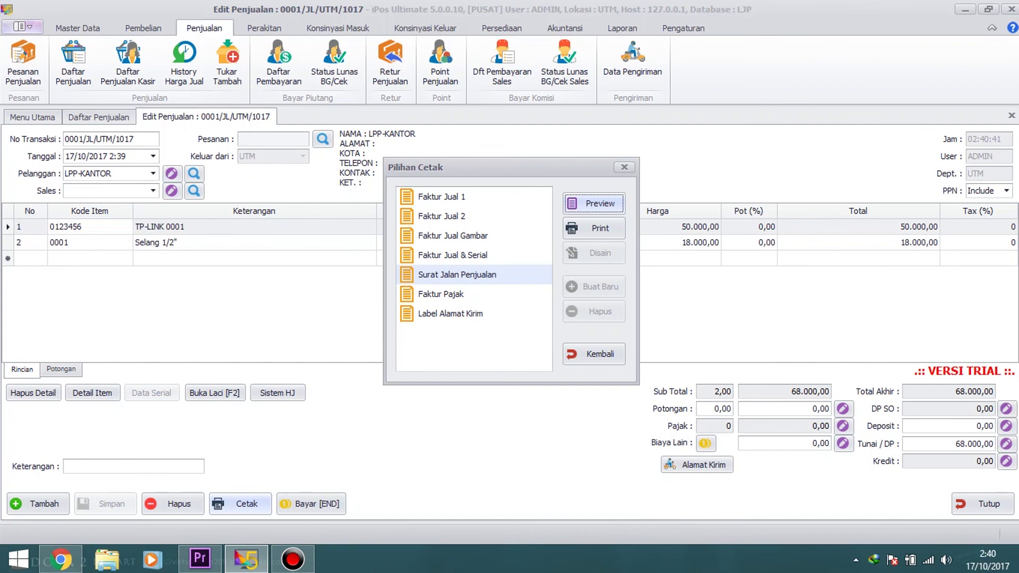
Preview the invoice in the Faktur Jual 1 format, examine its full-page layout, and close the preview and print options.
left_click(474, 196)
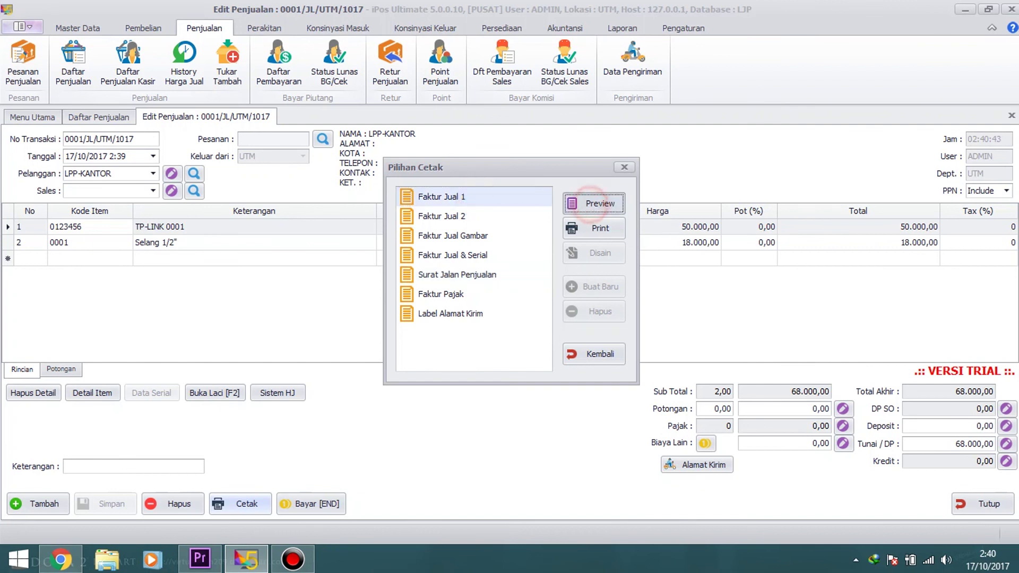
key("Return")
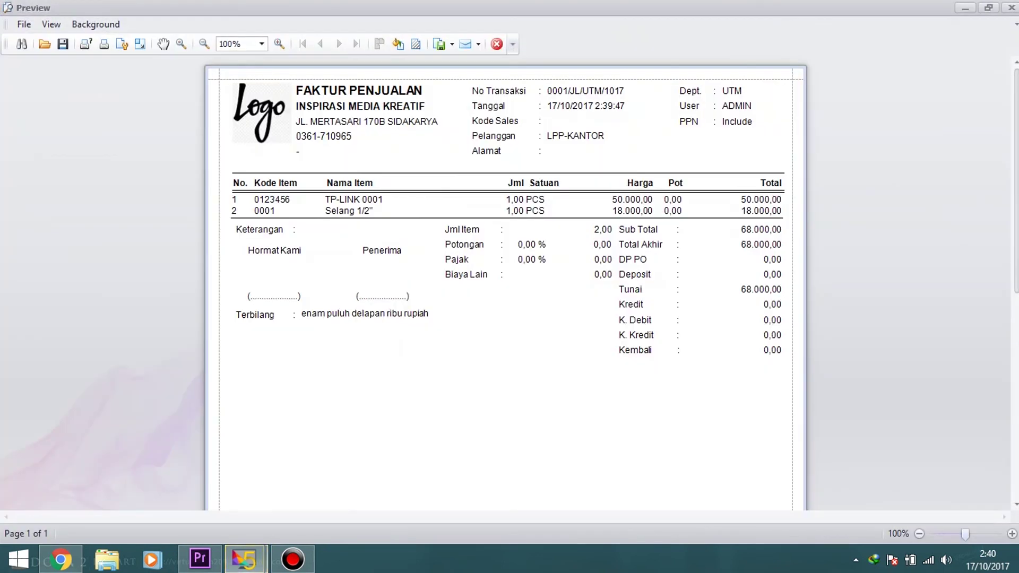
scroll(504, 265, "down", 3)
scroll(504, 265, "down", 5)
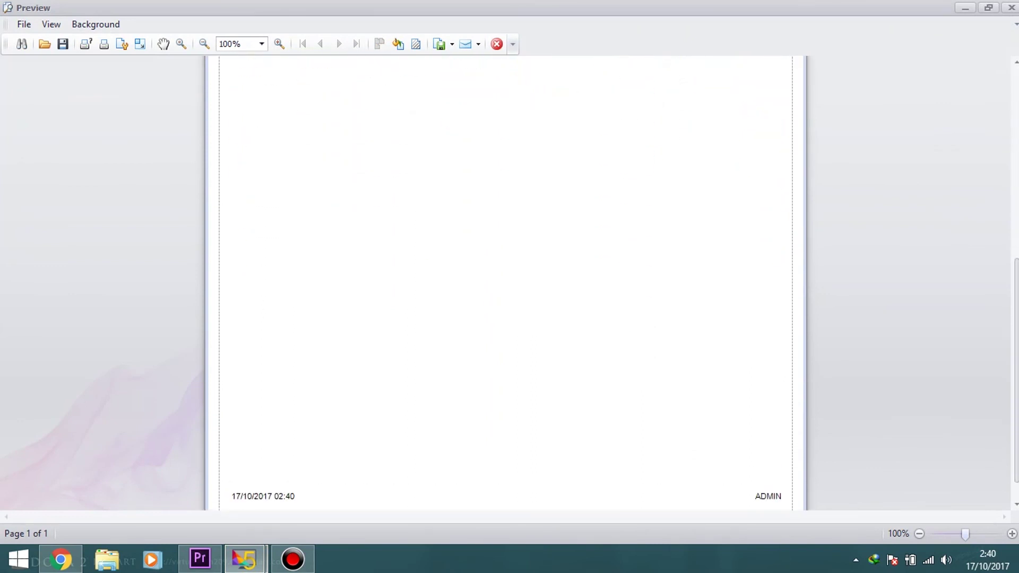
scroll(504, 265, "up", 6)
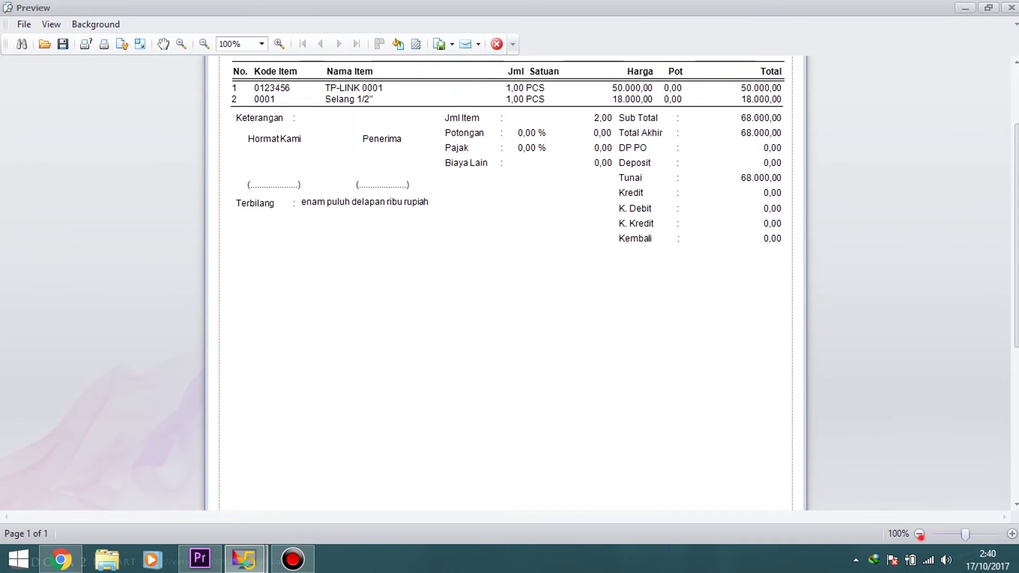
left_click(919, 533)
left_click(919, 533)
left_click(919, 533)
left_click(919, 533)
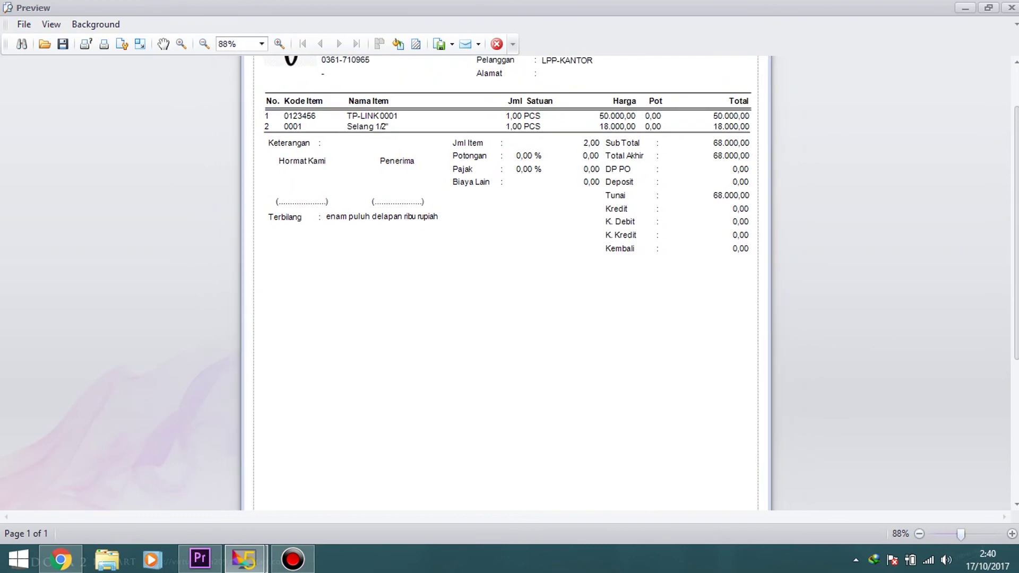
scroll(802, 271, "up", 3)
scroll(802, 271, "down", 4)
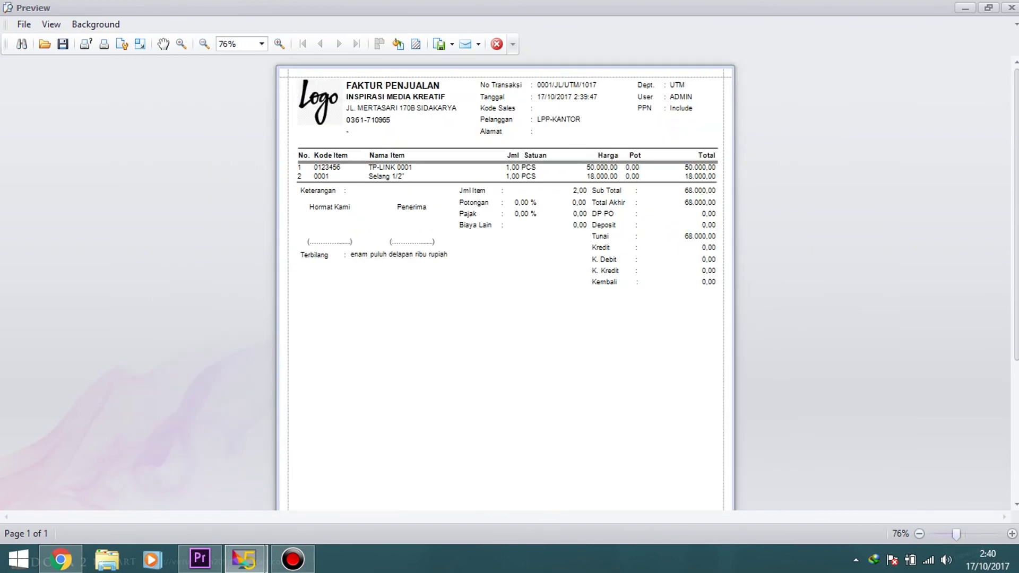
left_click(1011, 8)
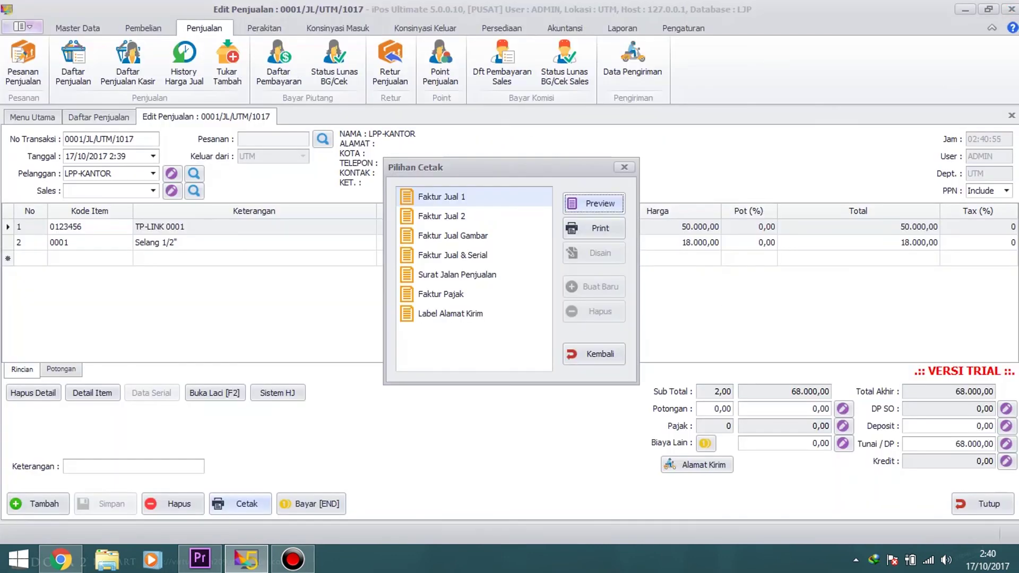
left_click(624, 166)
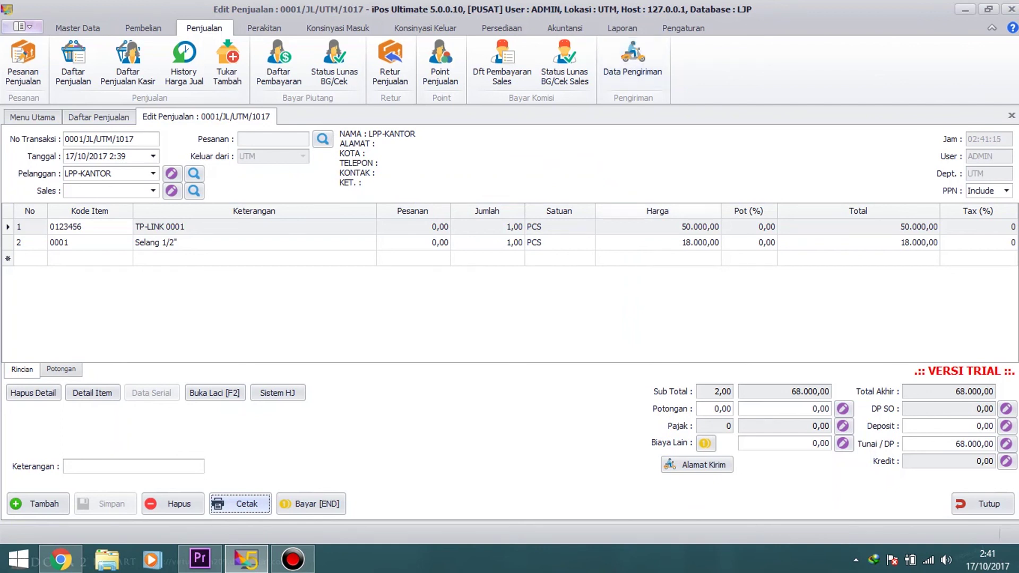
mouse_move(293, 559)
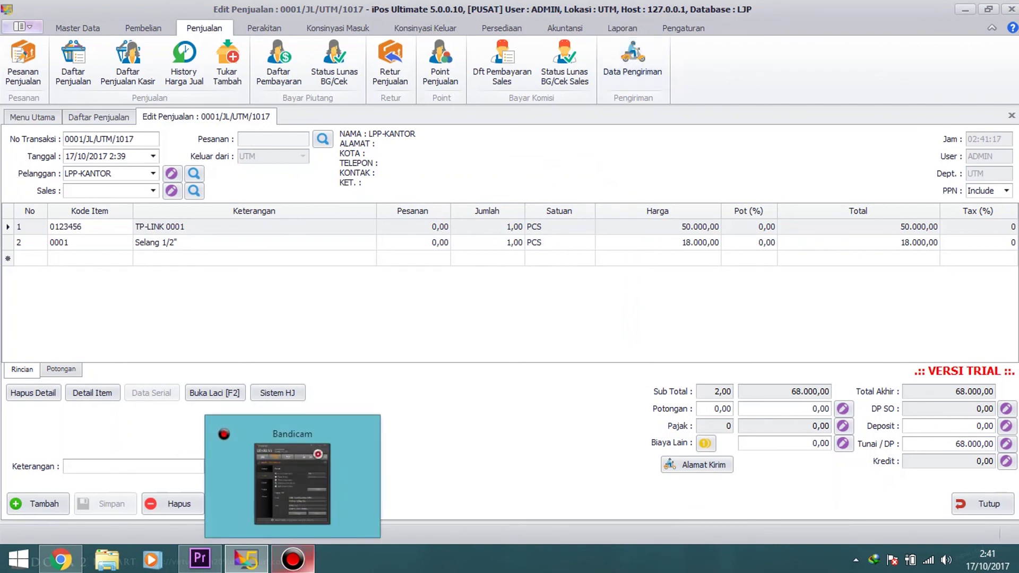